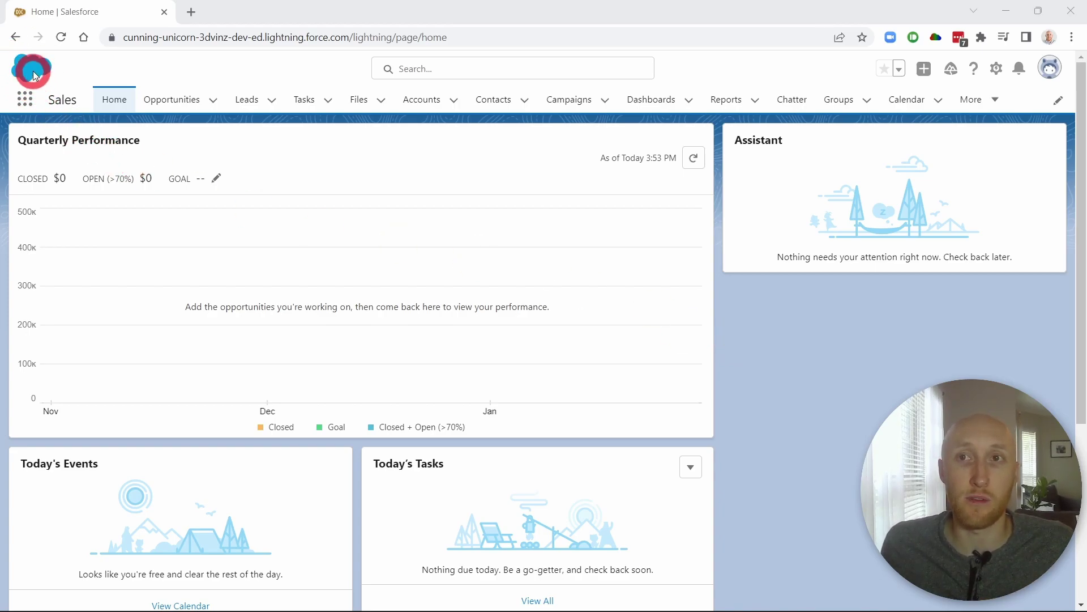
Step: Open Setup and find the Themes and Branding page with a Quick Find search for 'them'
click(996, 68)
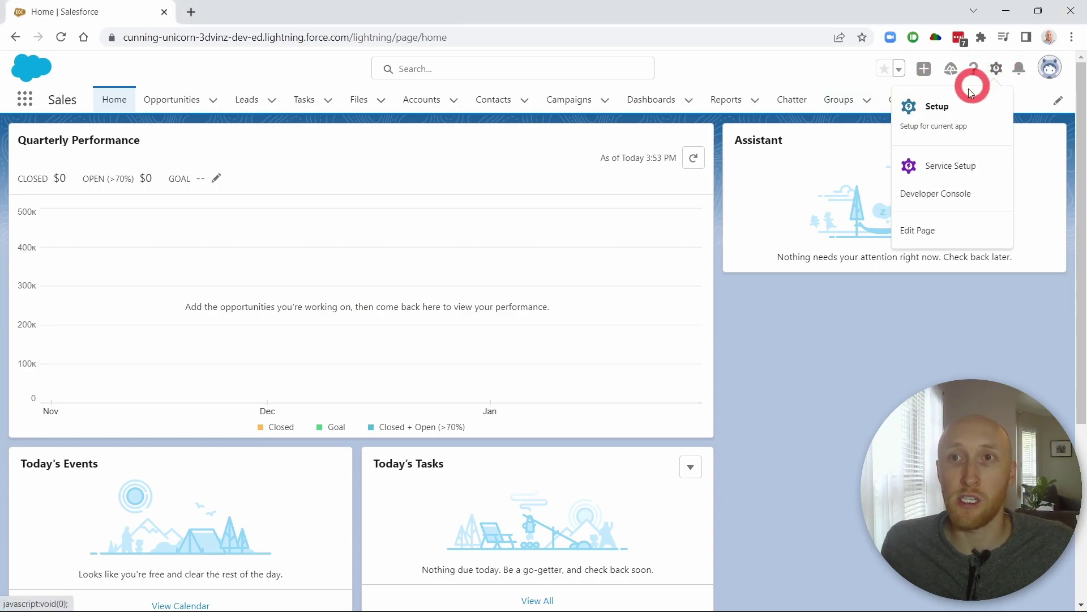
click(942, 108)
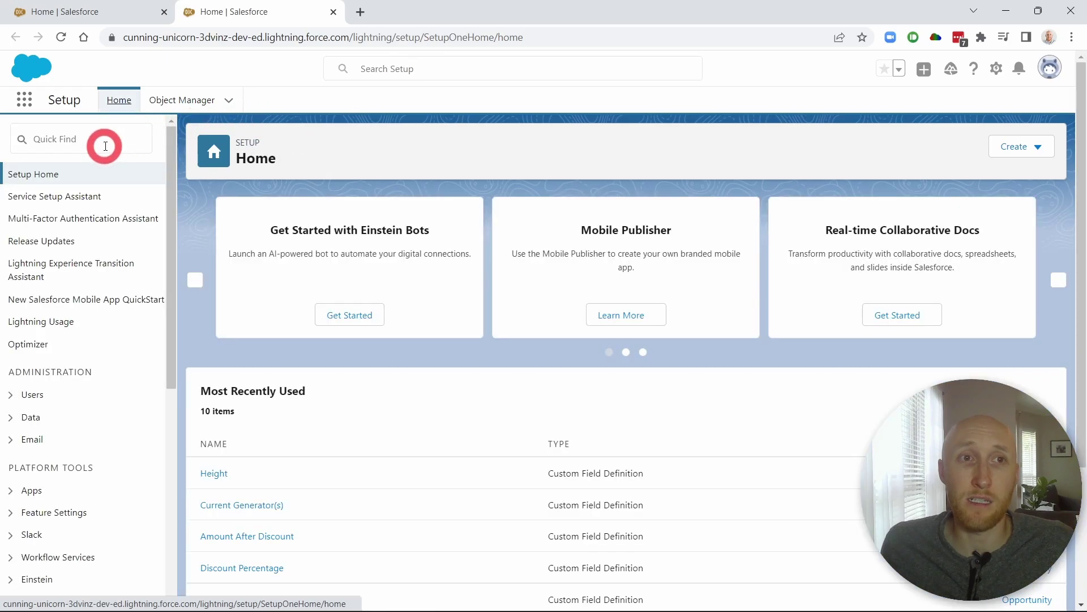
click(97, 133)
text(t)
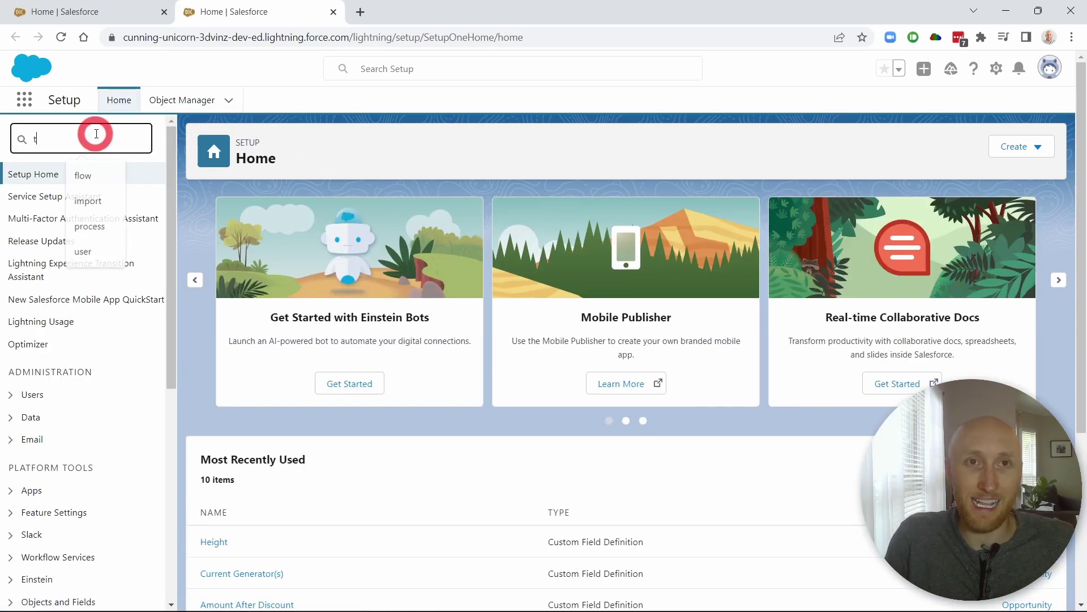
text(hems)
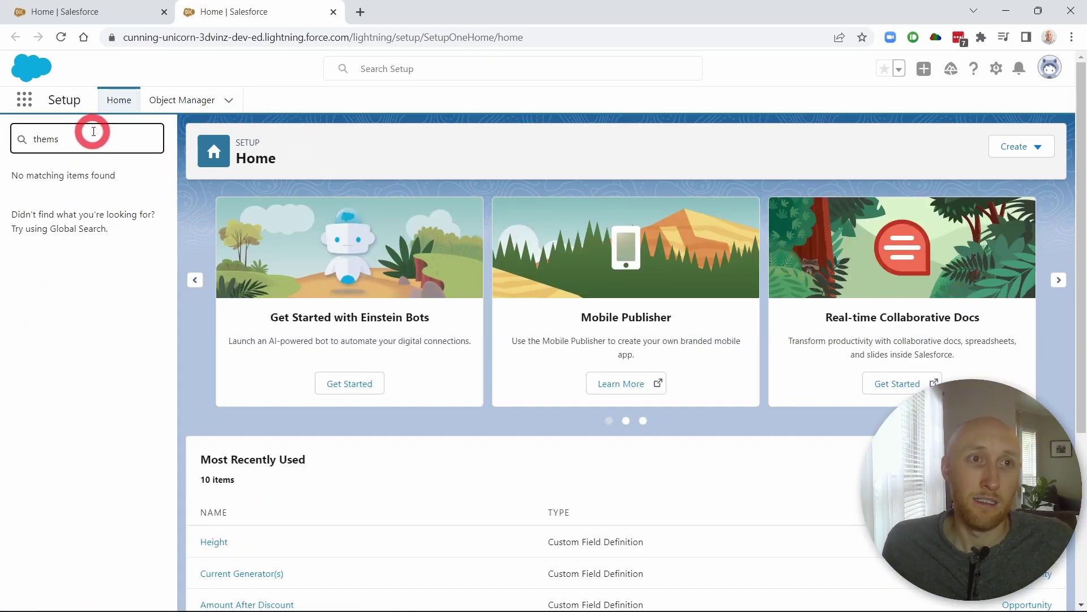
key(BackSpace)
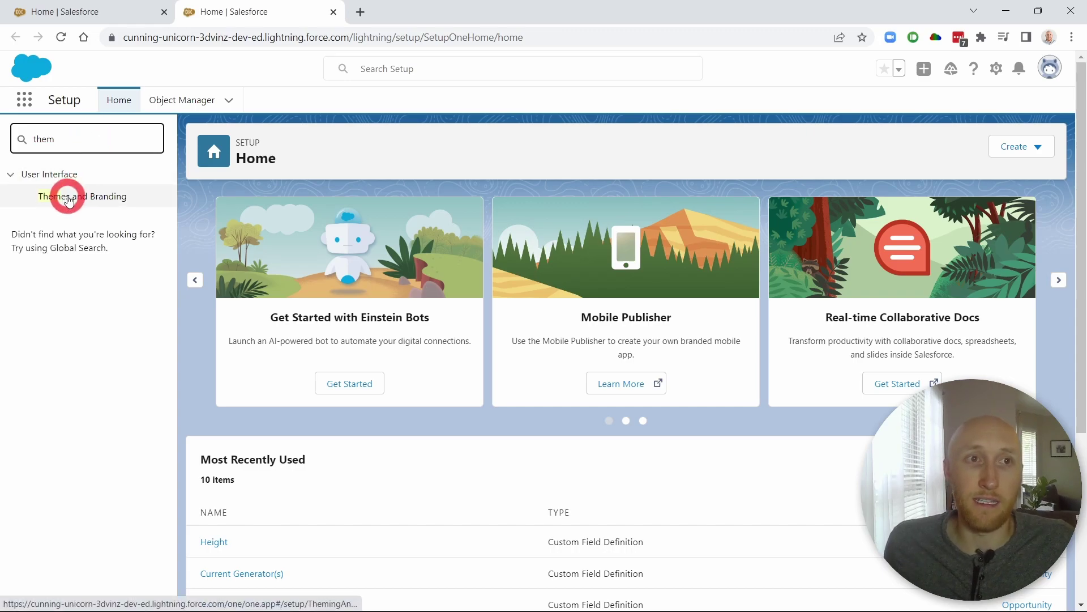
click(69, 199)
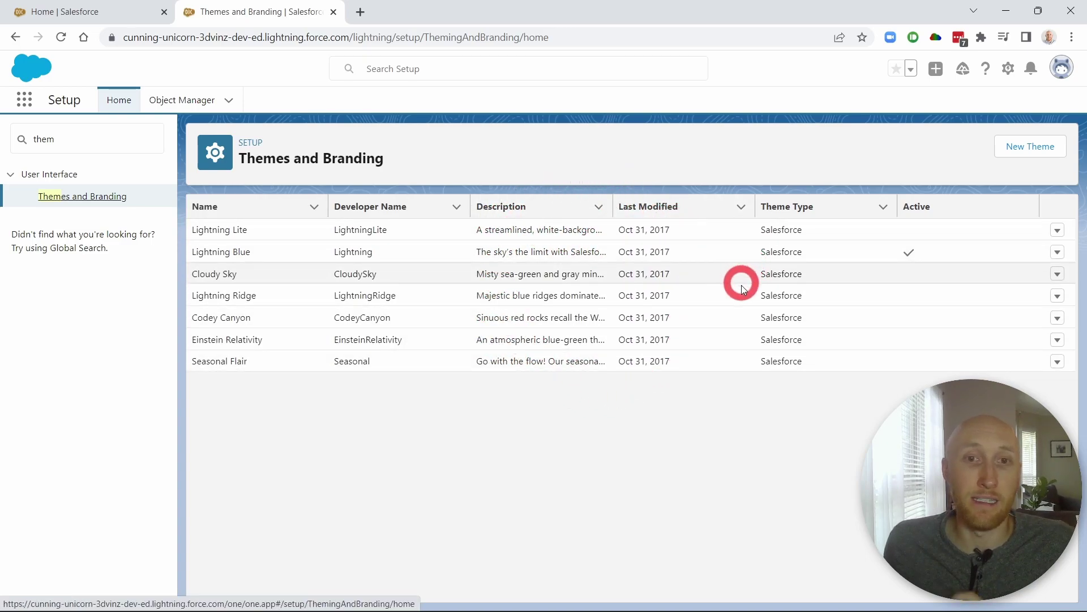
Step: Activate Seasonal Flair, then Codey Canyon, then make Lightning Blue active again
click(1057, 362)
click(1011, 314)
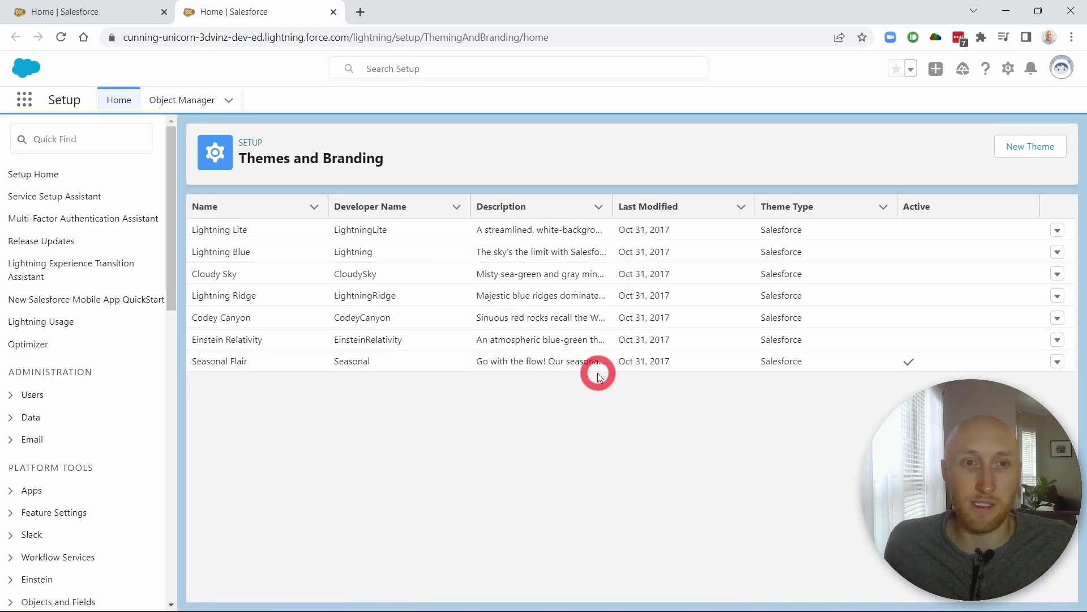
click(1058, 321)
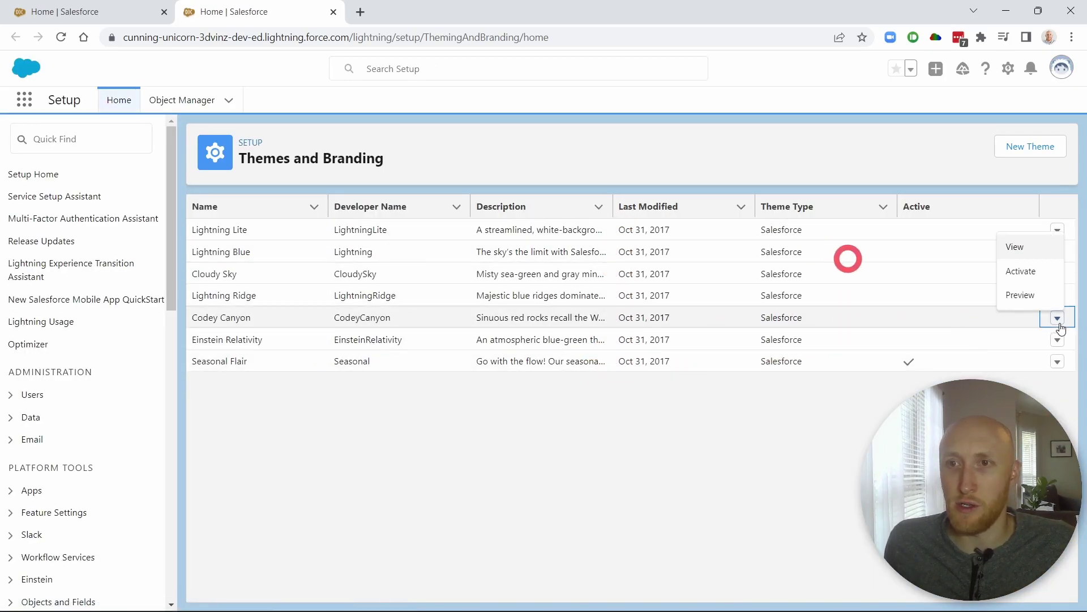
click(1017, 271)
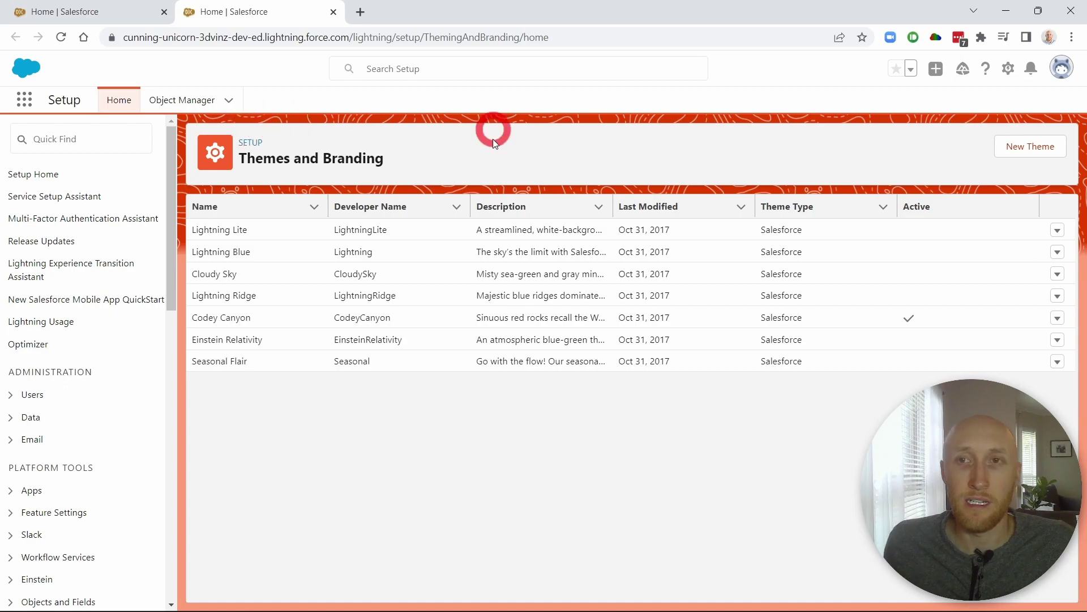
click(1057, 252)
click(1015, 297)
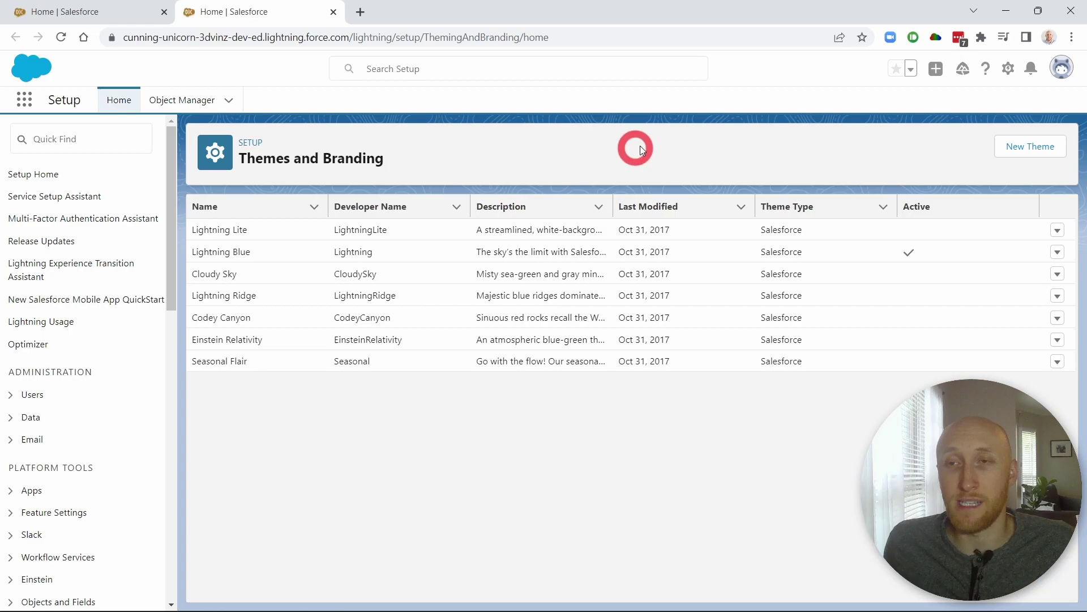
Step: Create a new custom theme named 'MyTheme' with a matching API name
click(1004, 150)
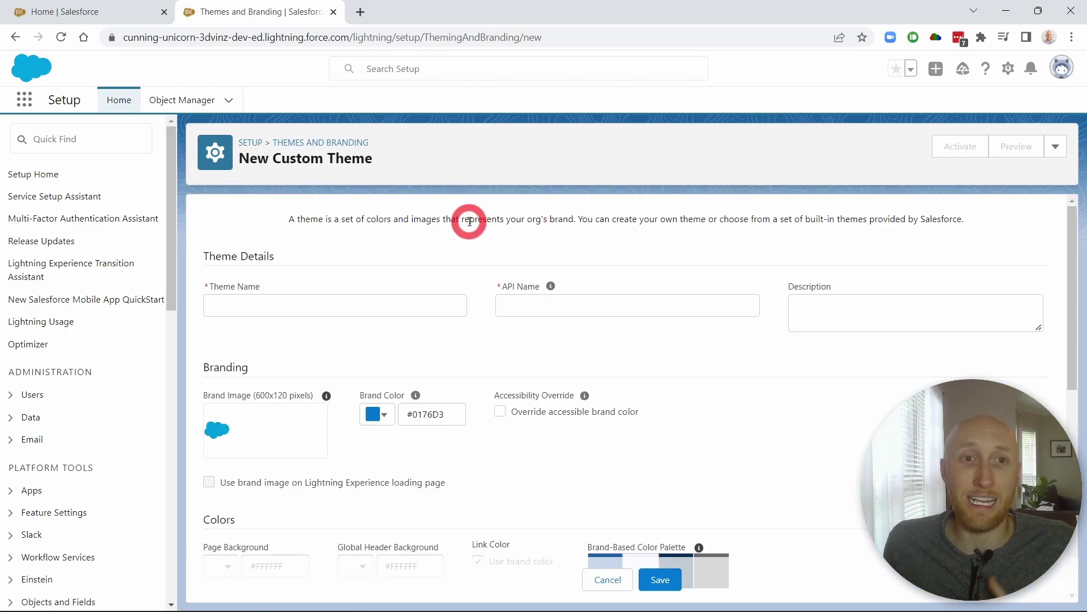
click(362, 308)
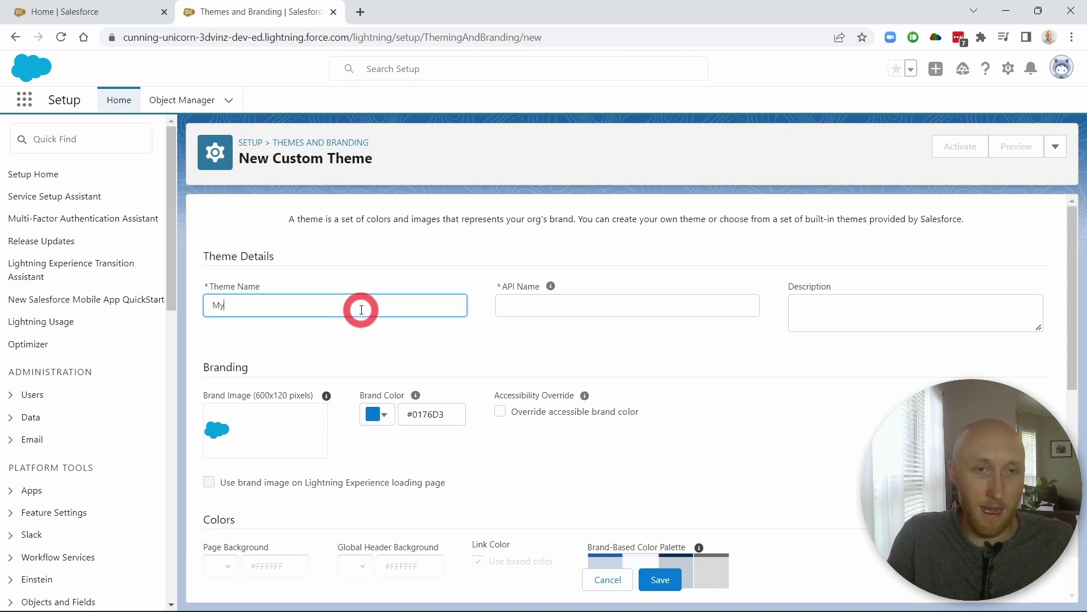
text(MyTheme)
key(Tab)
scroll(360, 310, down, 3)
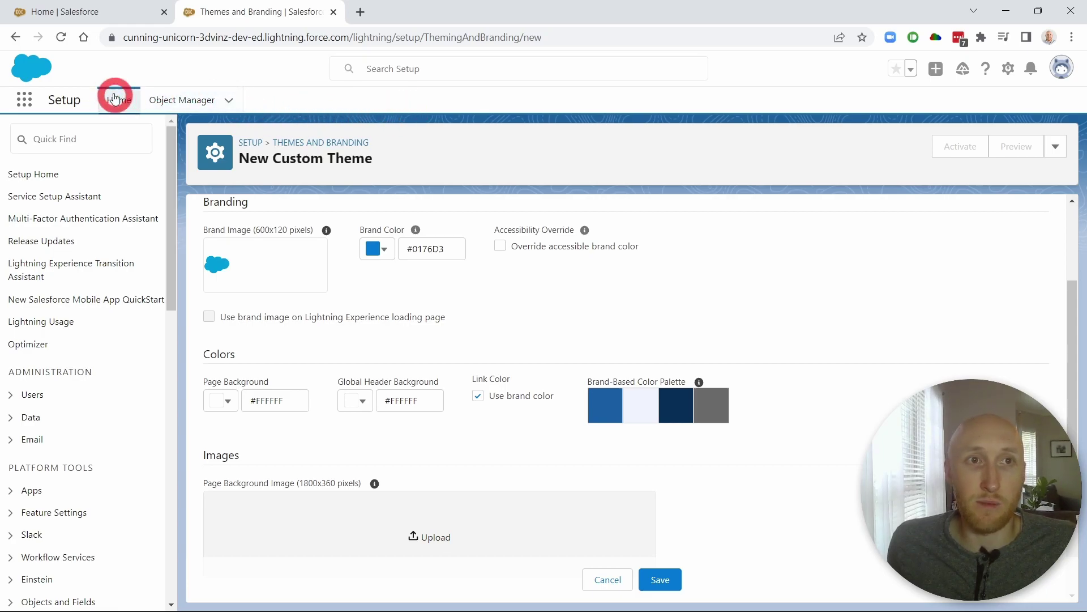
Step: Pick pink #E480D5 for brand color, magenta #EA057B for page background, blue #6D91E0 for header
click(385, 250)
drag(440, 345, 470, 350)
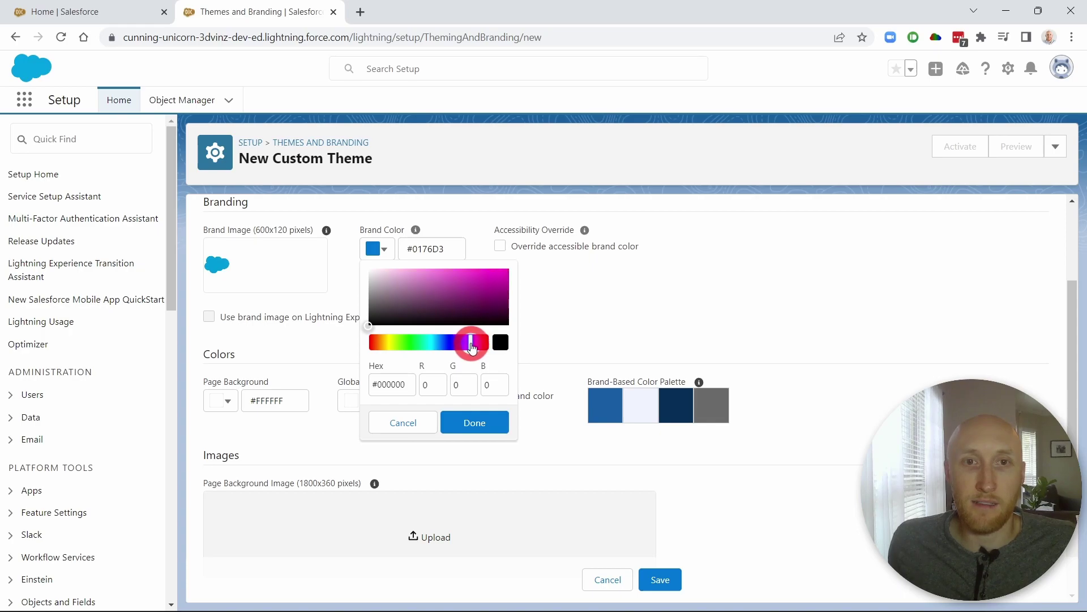
click(470, 424)
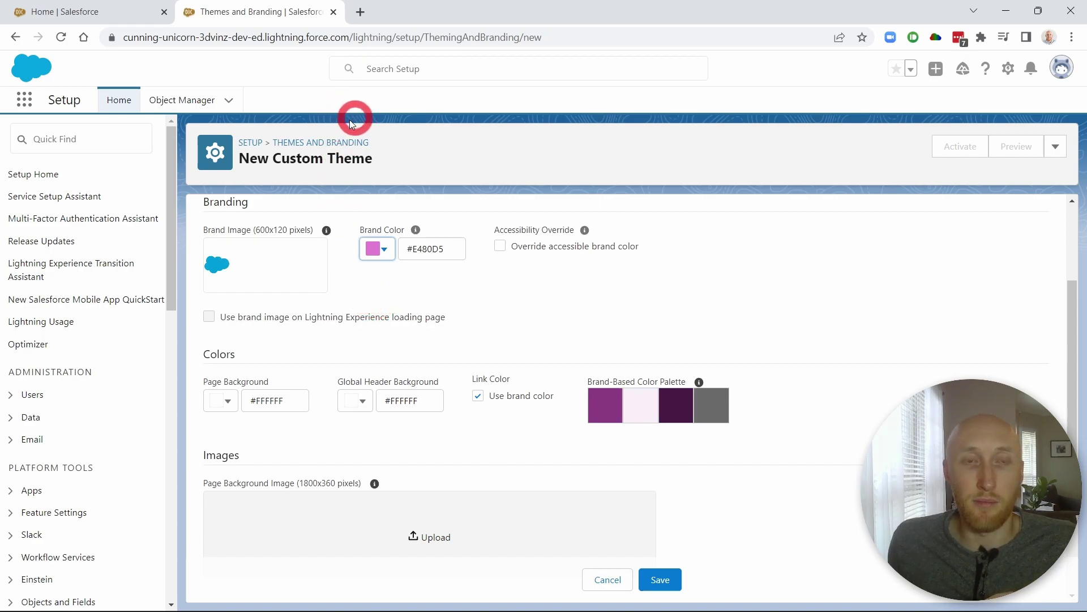
click(227, 403)
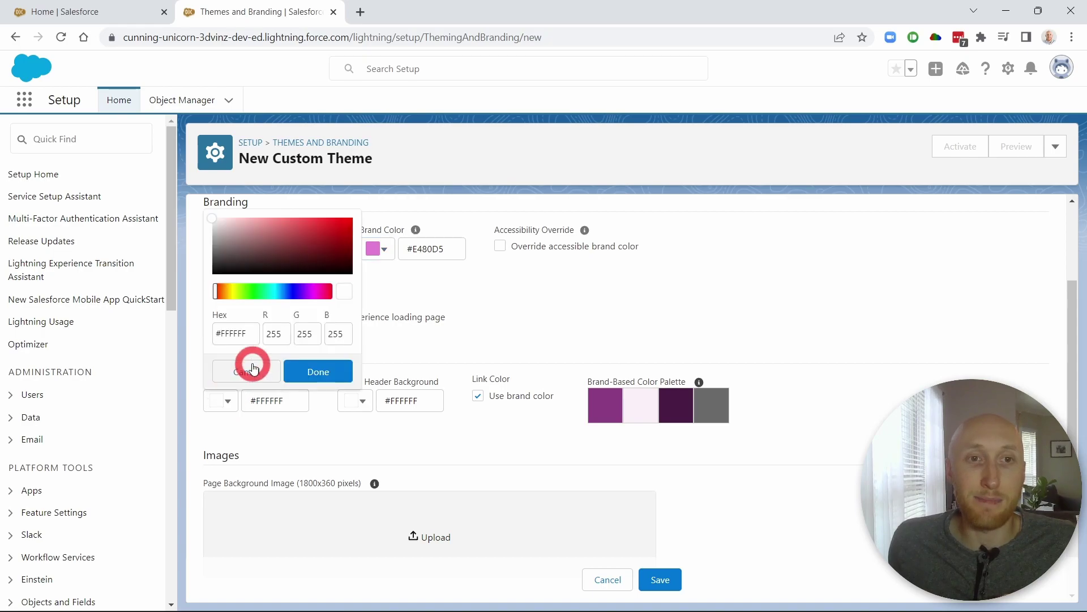
drag(216, 294, 317, 299)
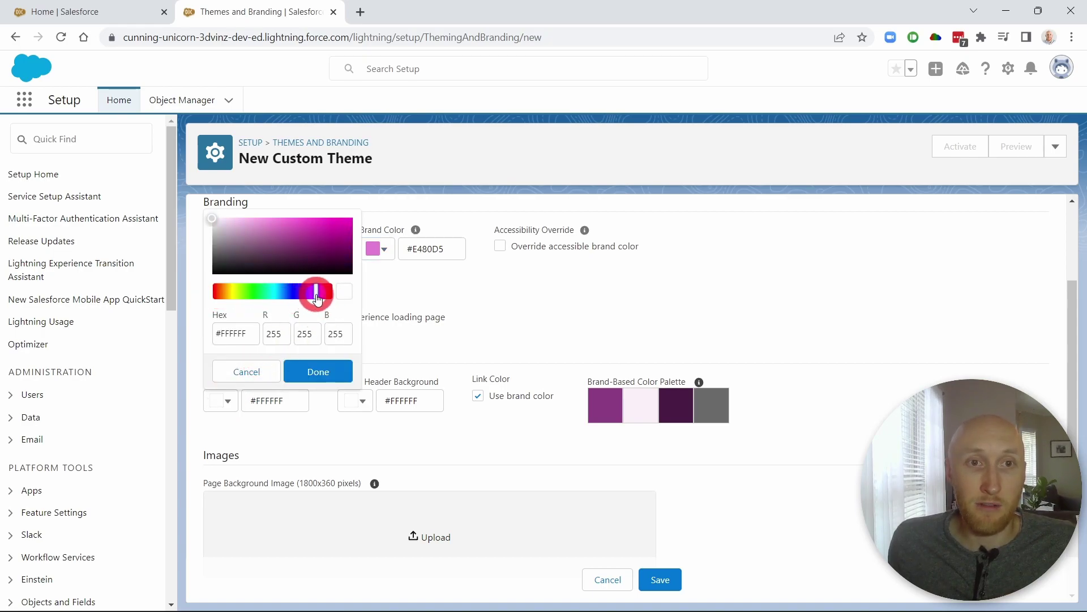
drag(349, 244, 348, 223)
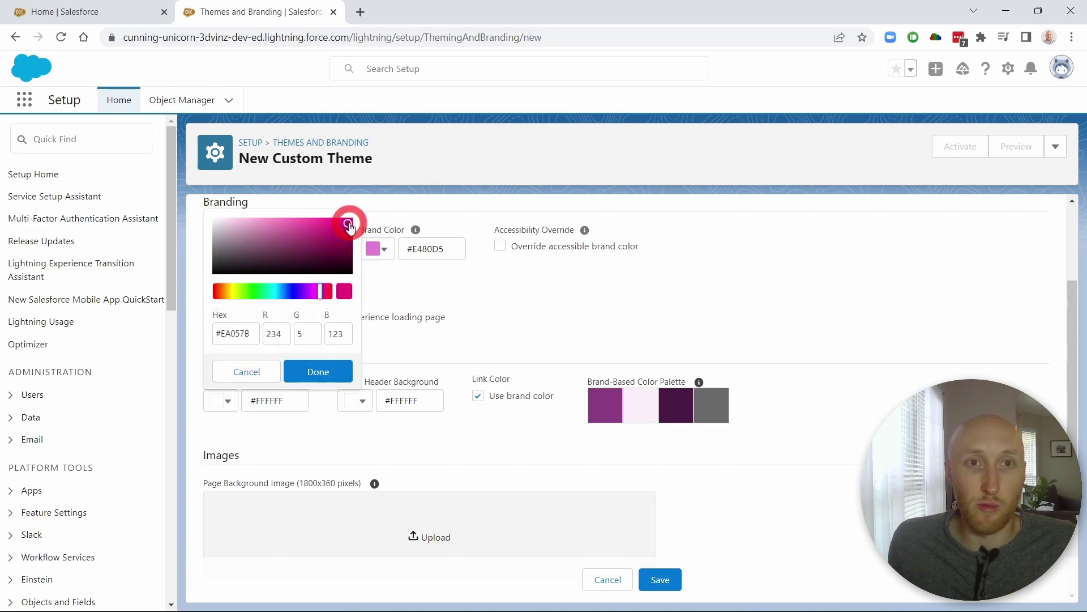
click(306, 338)
click(311, 371)
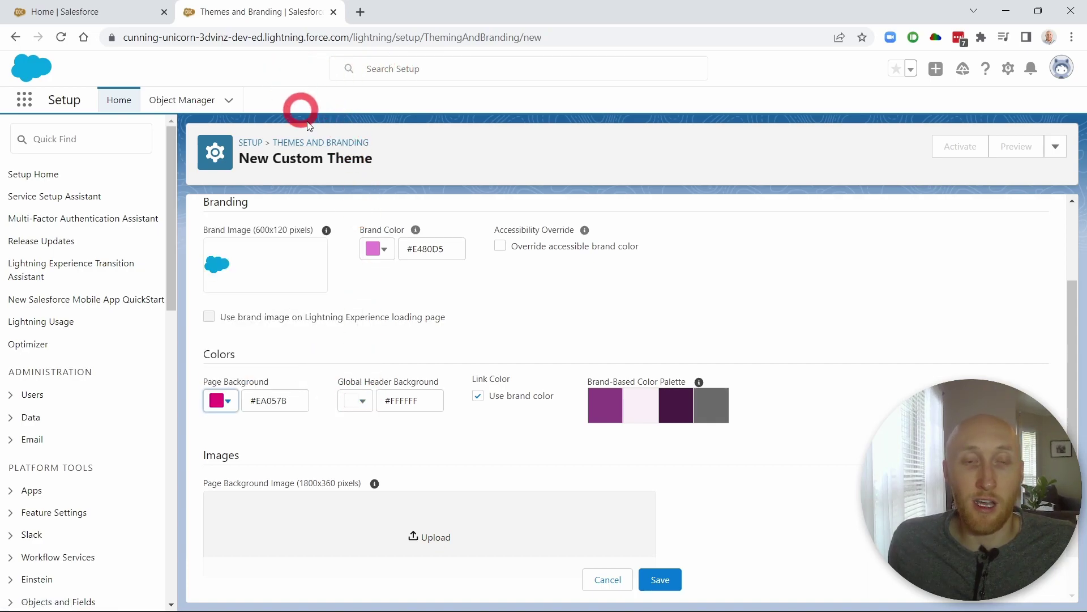
click(362, 402)
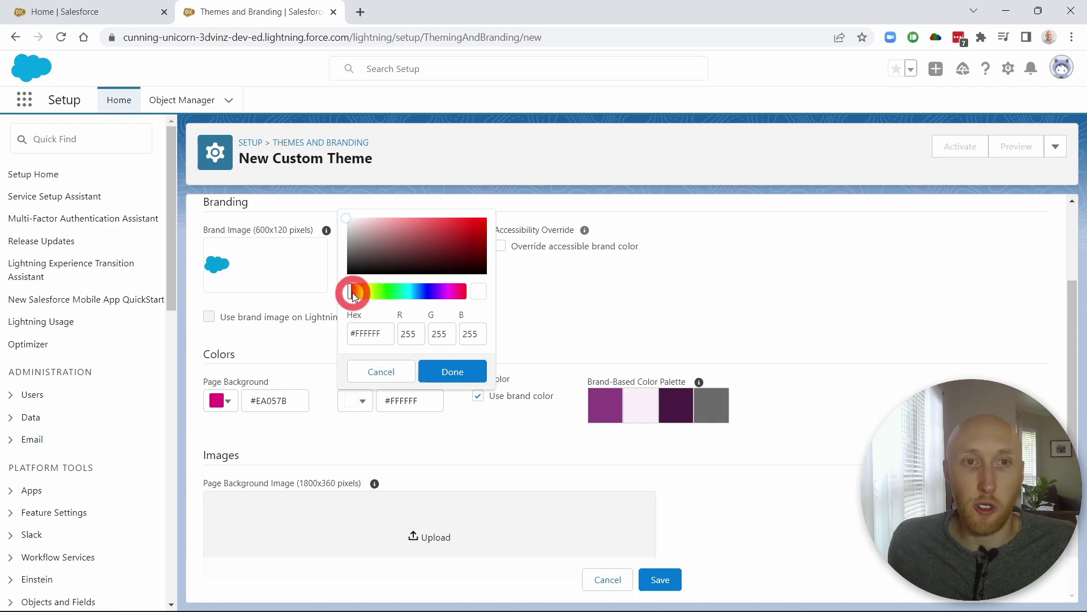
drag(353, 292, 422, 299)
click(426, 225)
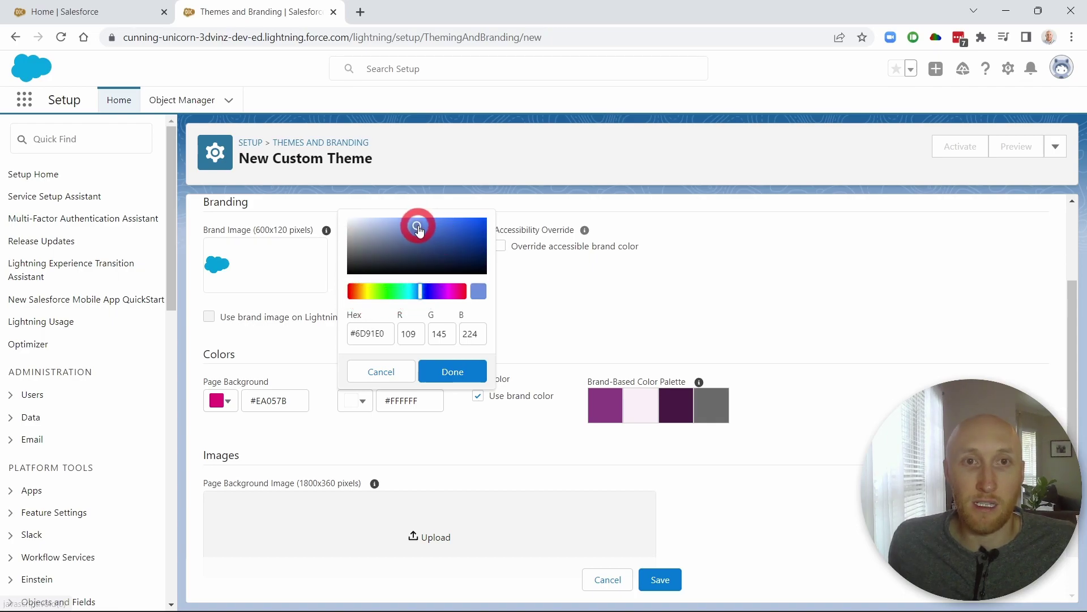
click(440, 362)
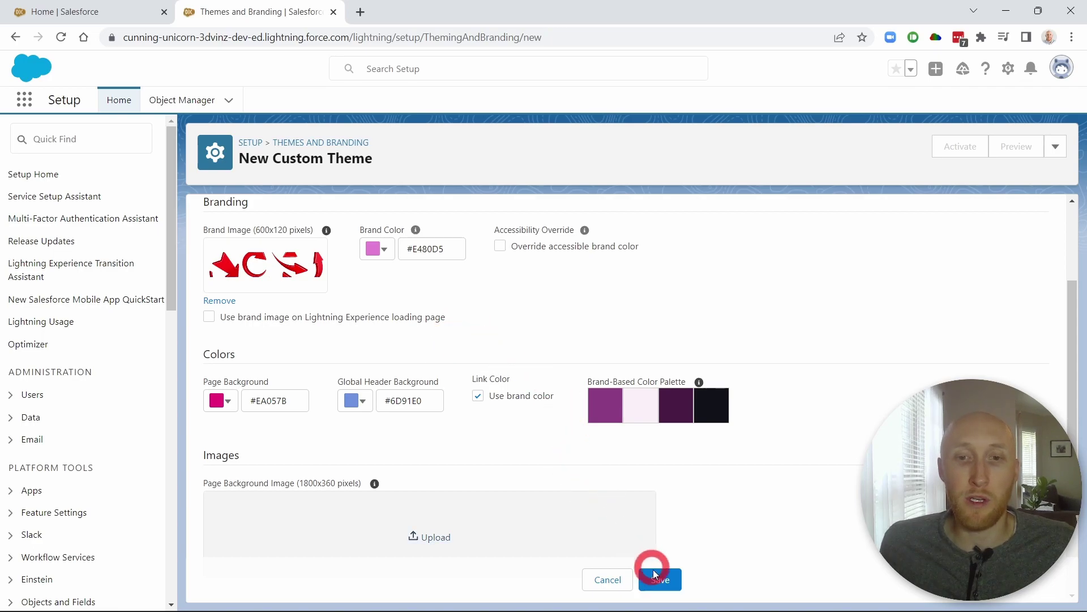
Step: Scroll through the MyTheme form to review the uploaded brand image and Images section
scroll(521, 461, down, 5)
scroll(501, 435, up, 3)
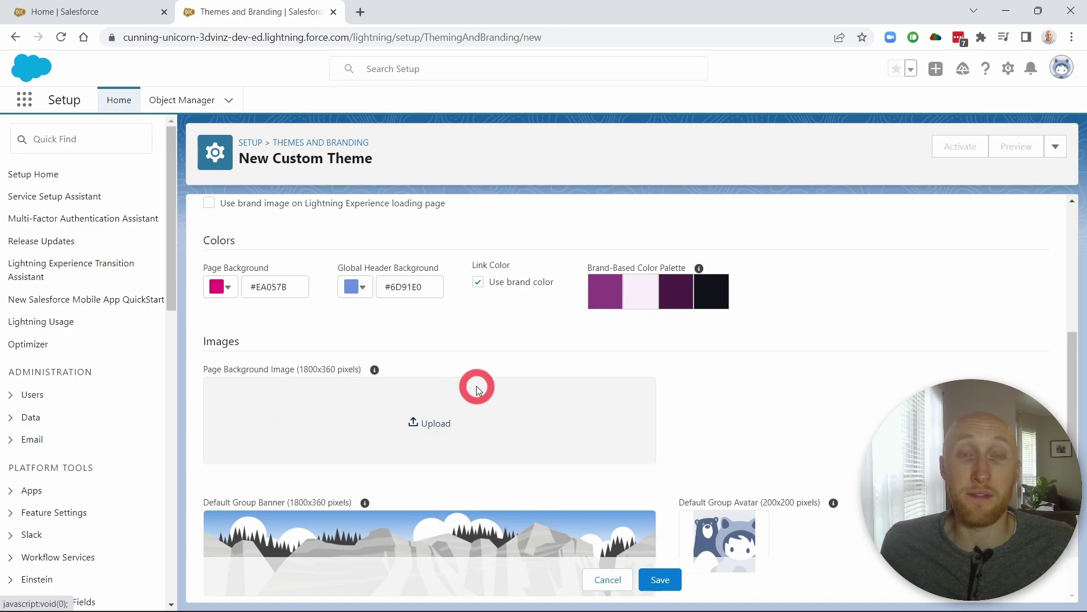
scroll(667, 402, down, 3)
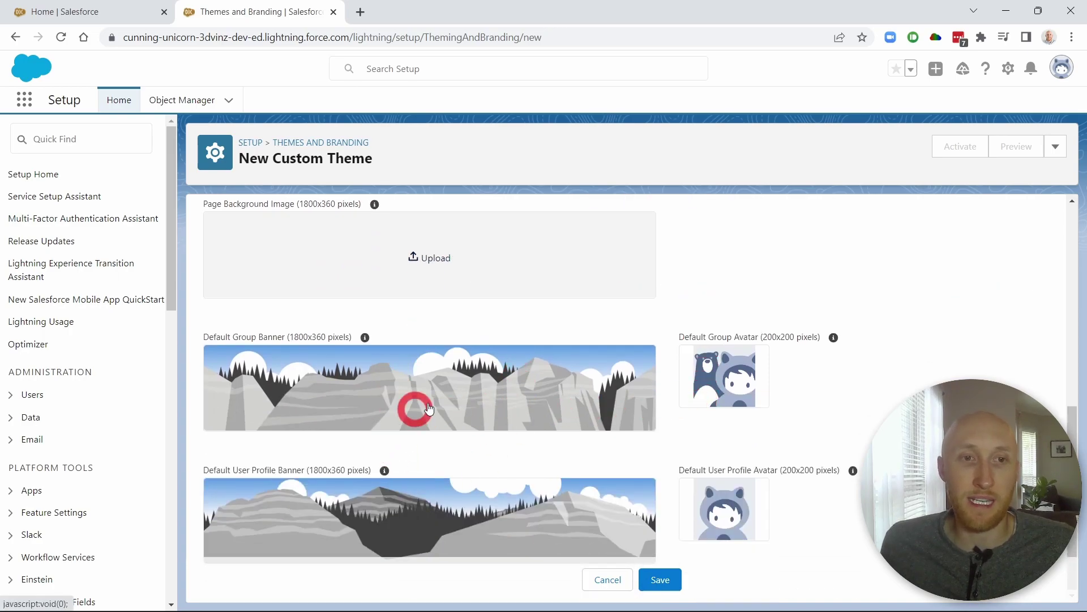
scroll(565, 413, up, 6)
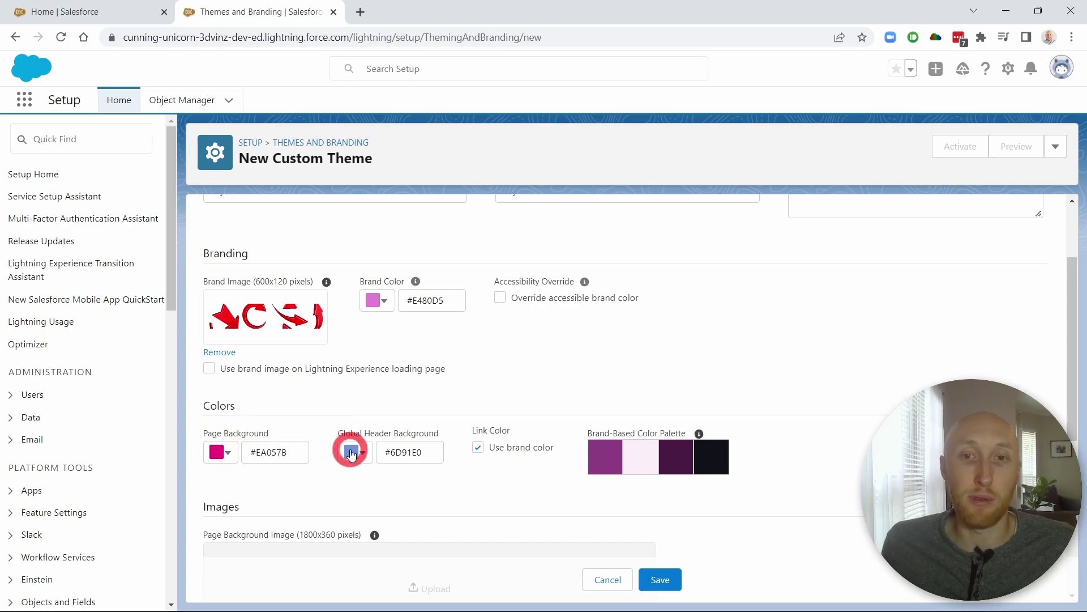
Step: Save MyTheme, make it the active org theme, and open the App Launcher
click(663, 580)
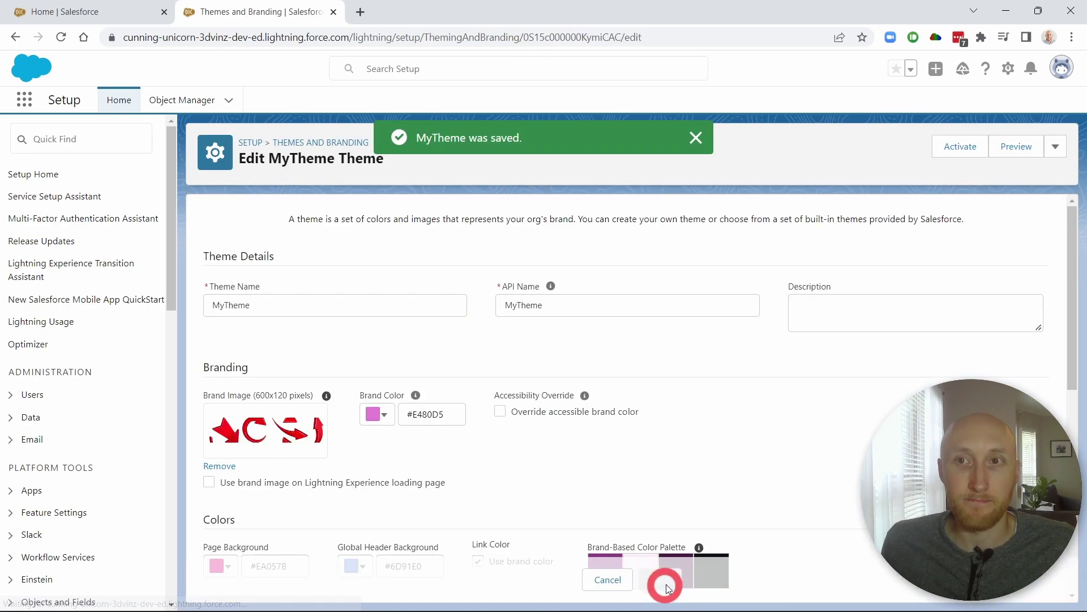
click(957, 152)
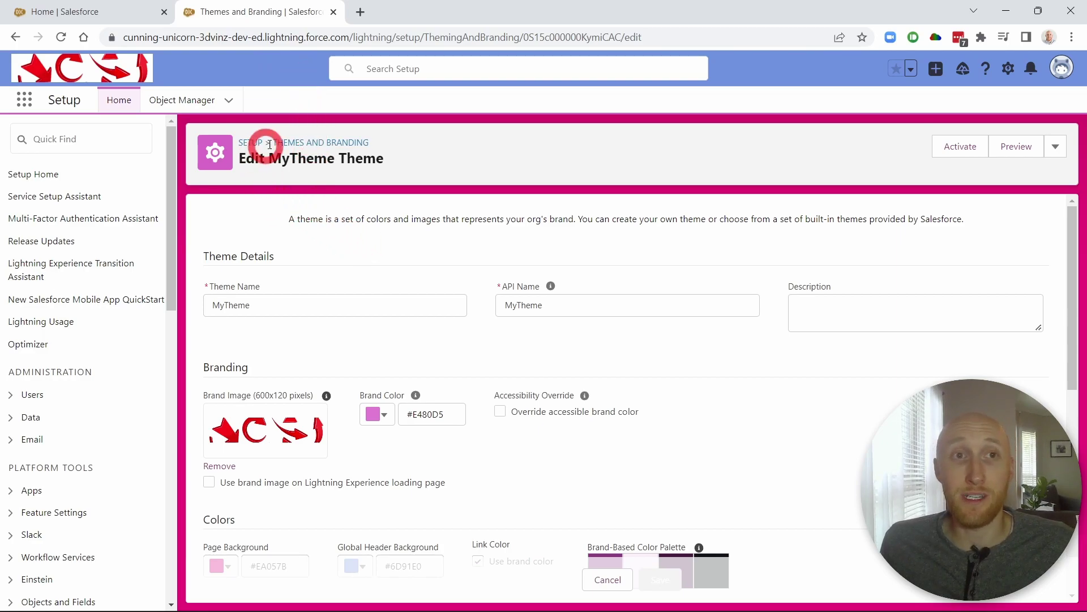
click(24, 99)
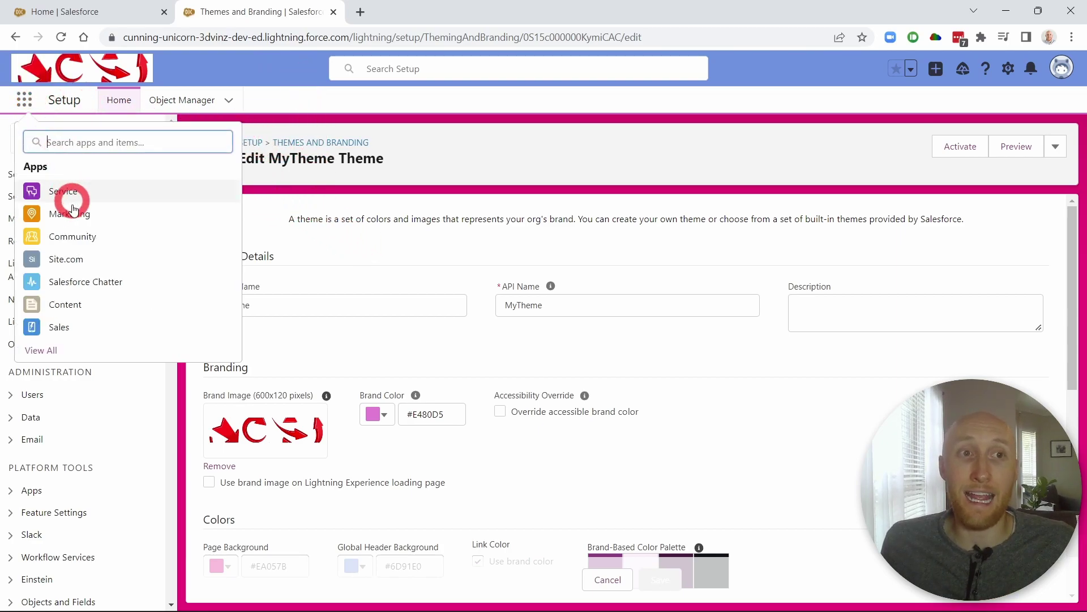
Step: Switch from the Sales app to Marketing, then to Site.com, checking the custom theme in each
click(59, 327)
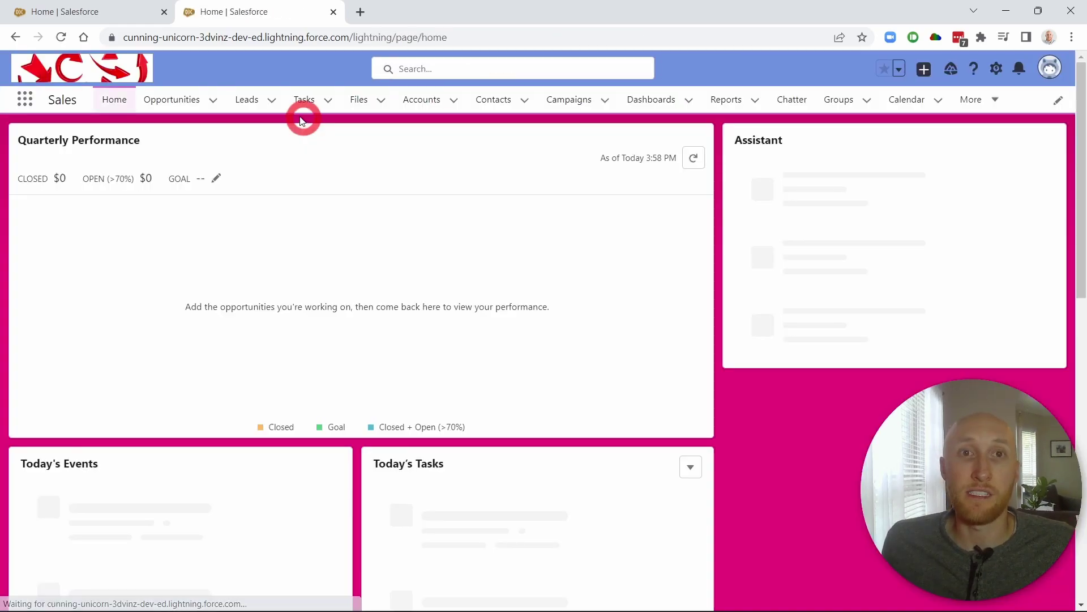
click(306, 100)
click(419, 99)
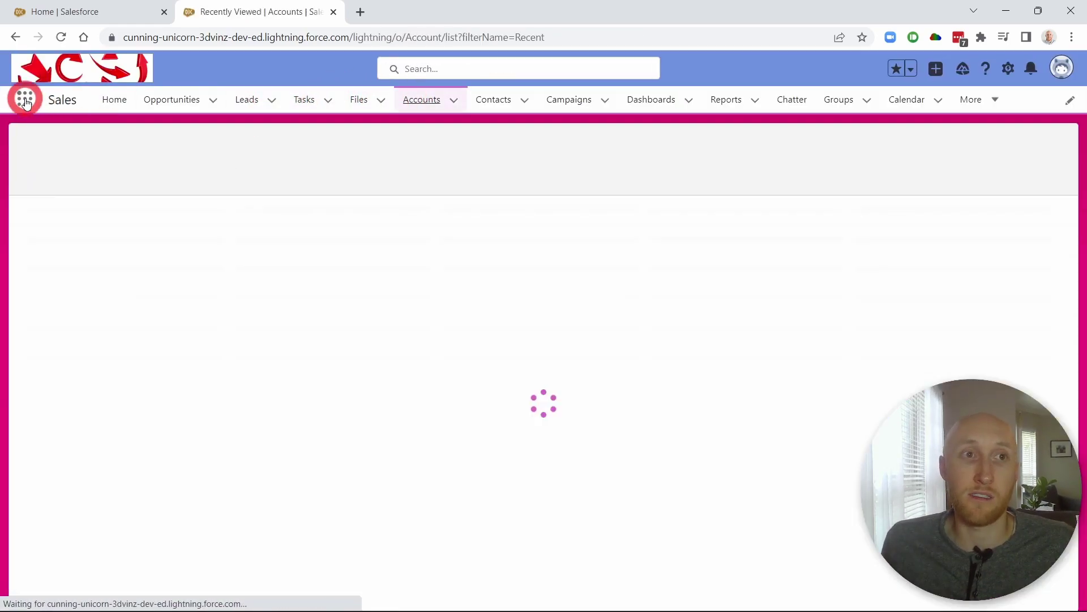
click(24, 100)
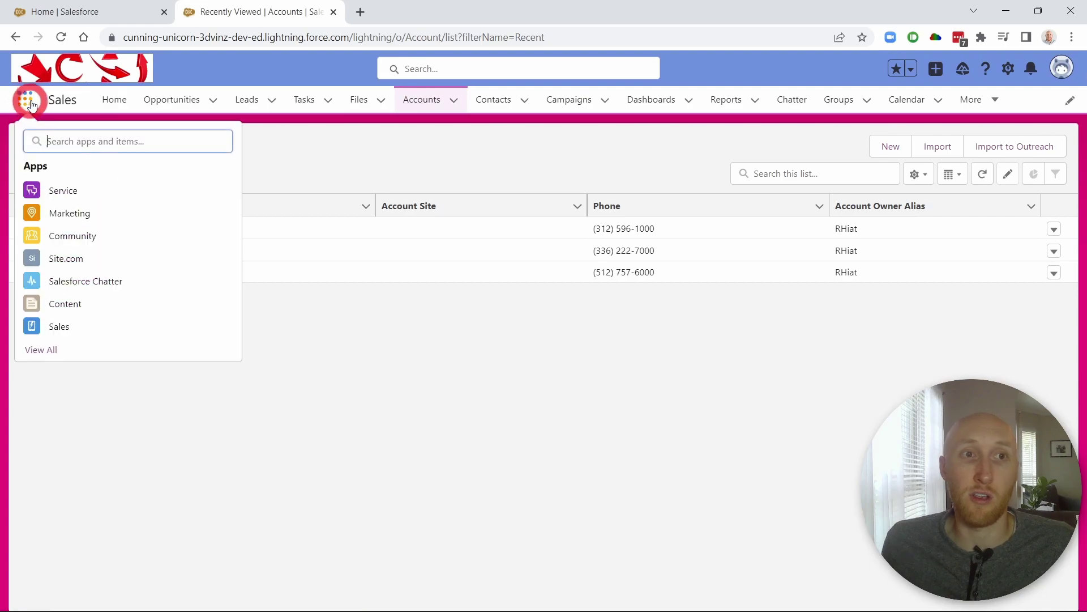
click(68, 213)
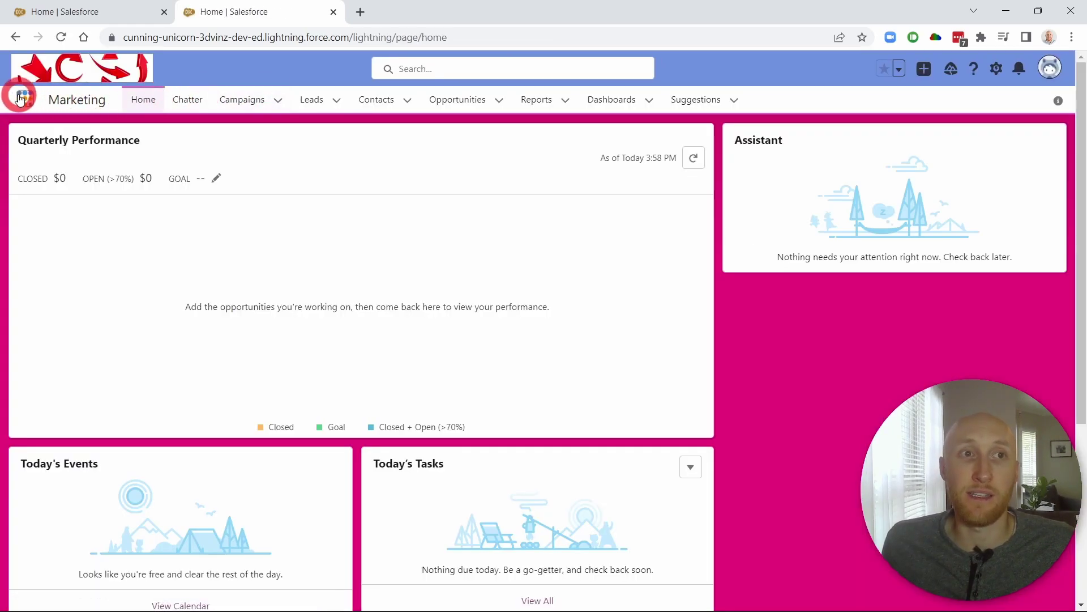
click(21, 98)
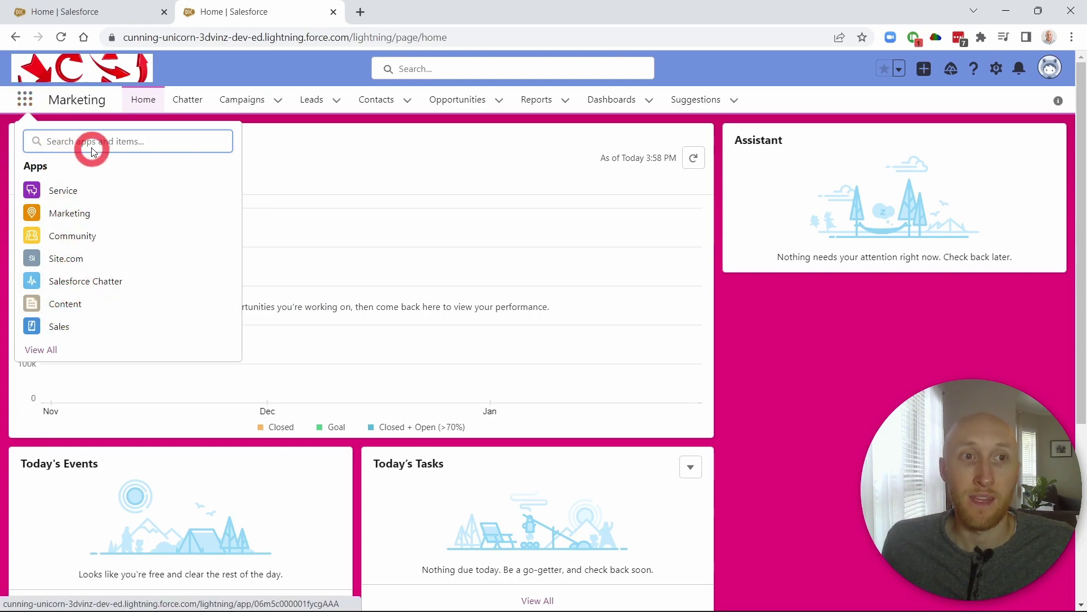
click(74, 262)
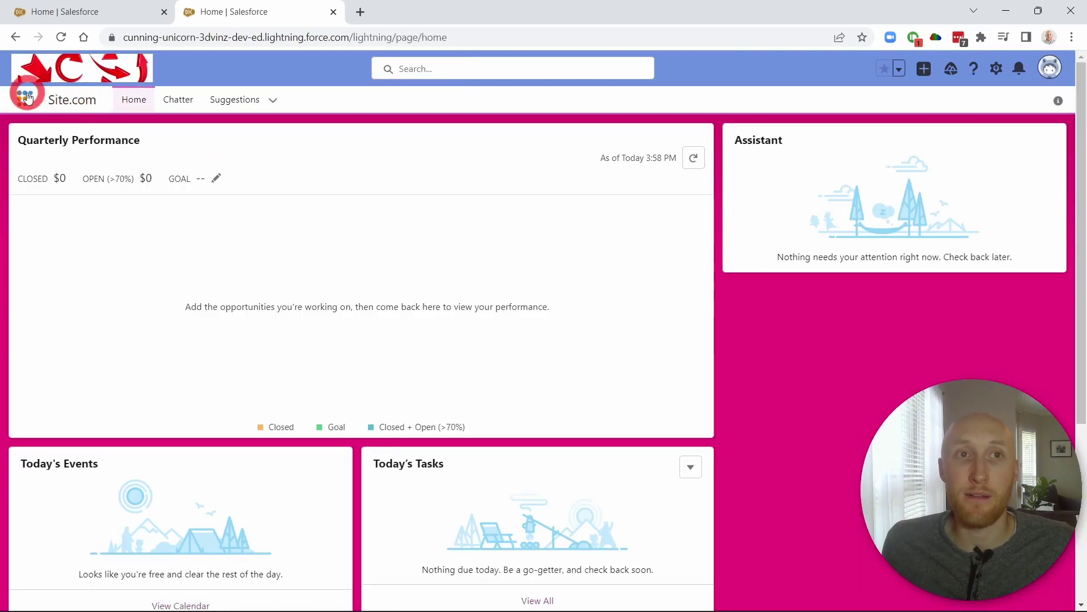
click(26, 100)
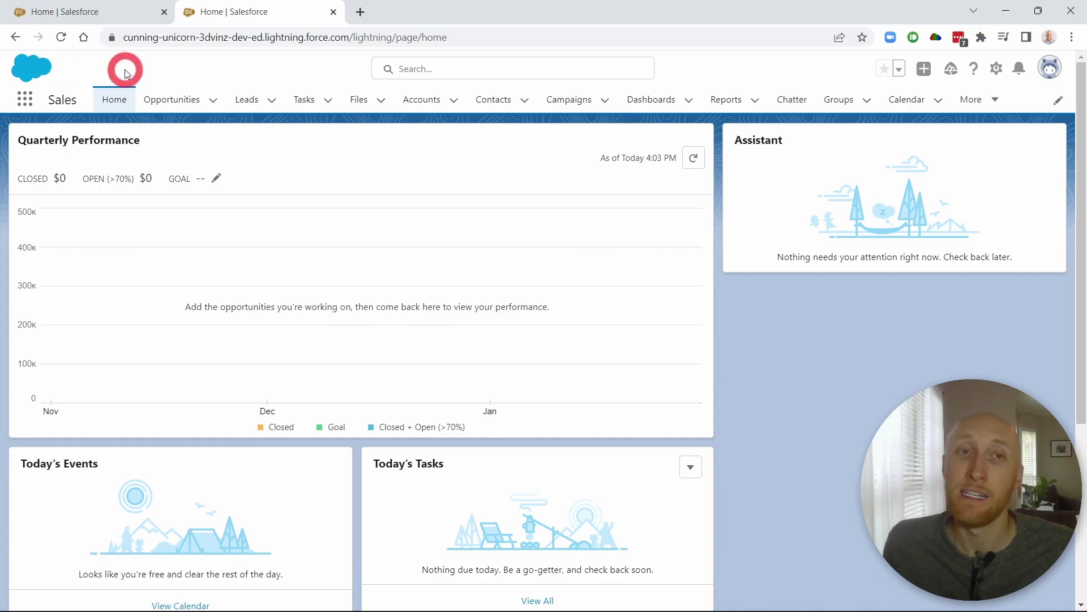
Step: Open App Manager in Setup with a Quick Find search for 'app man' and scroll to the Lightning Sales row
click(996, 68)
click(946, 108)
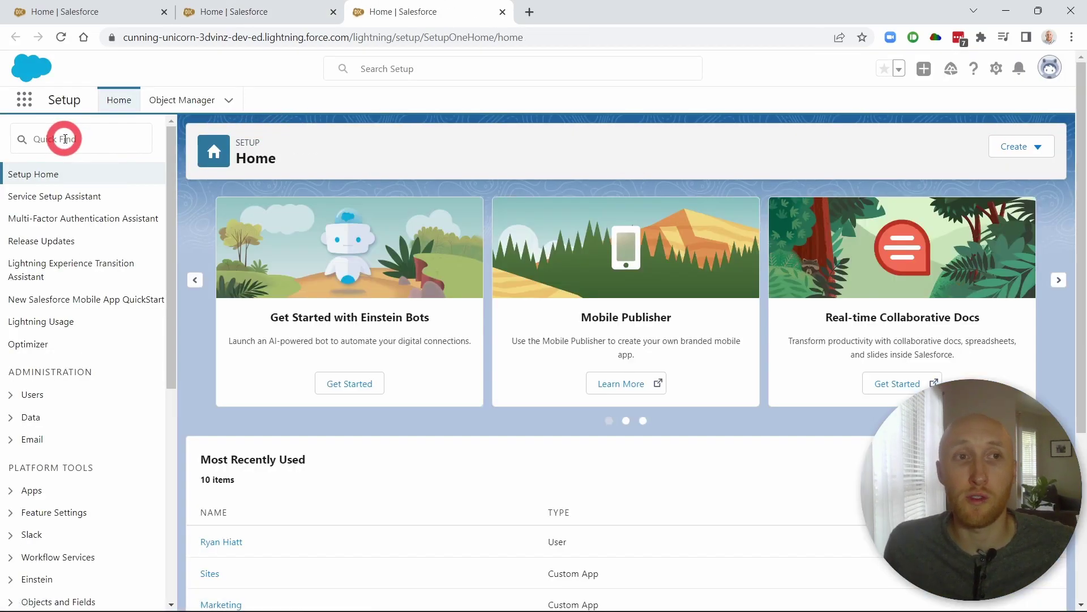
click(66, 139)
text(a)
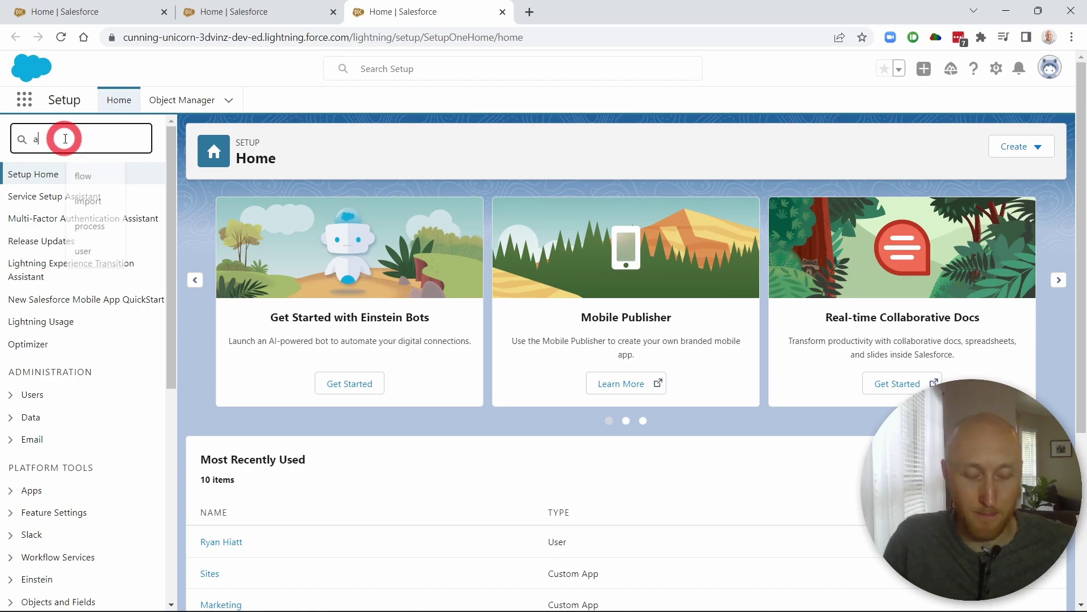
text(pp man)
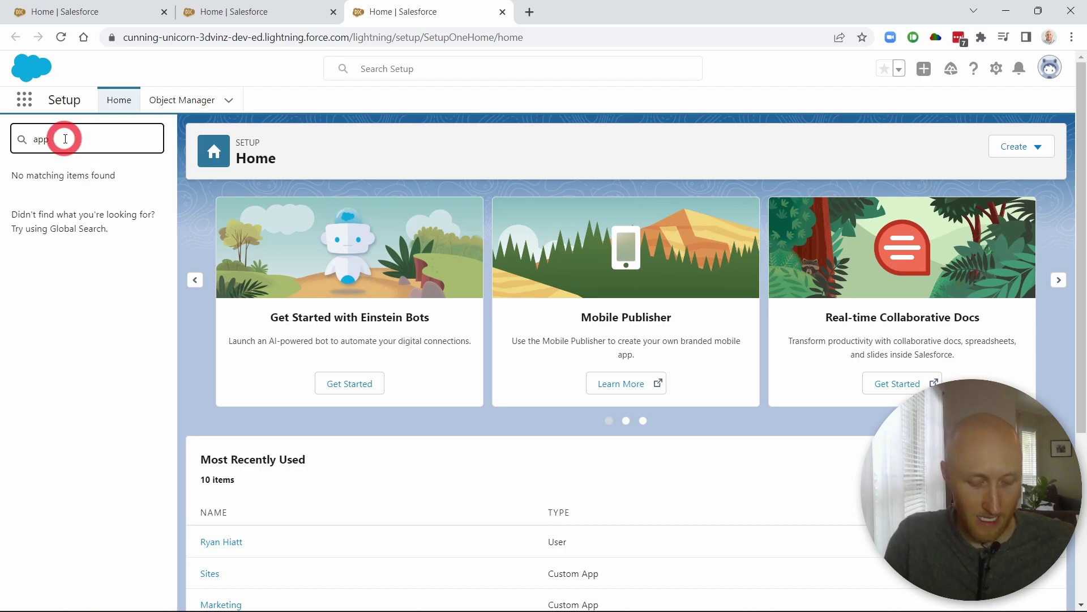
key(BackSpace)
text(man)
click(58, 198)
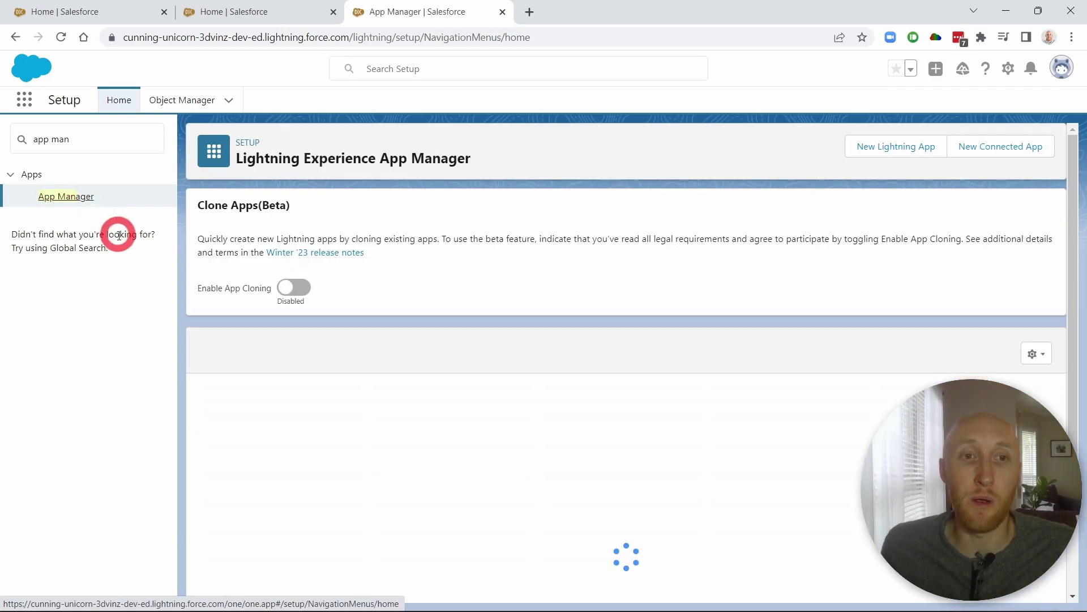
scroll(483, 309, down, 3)
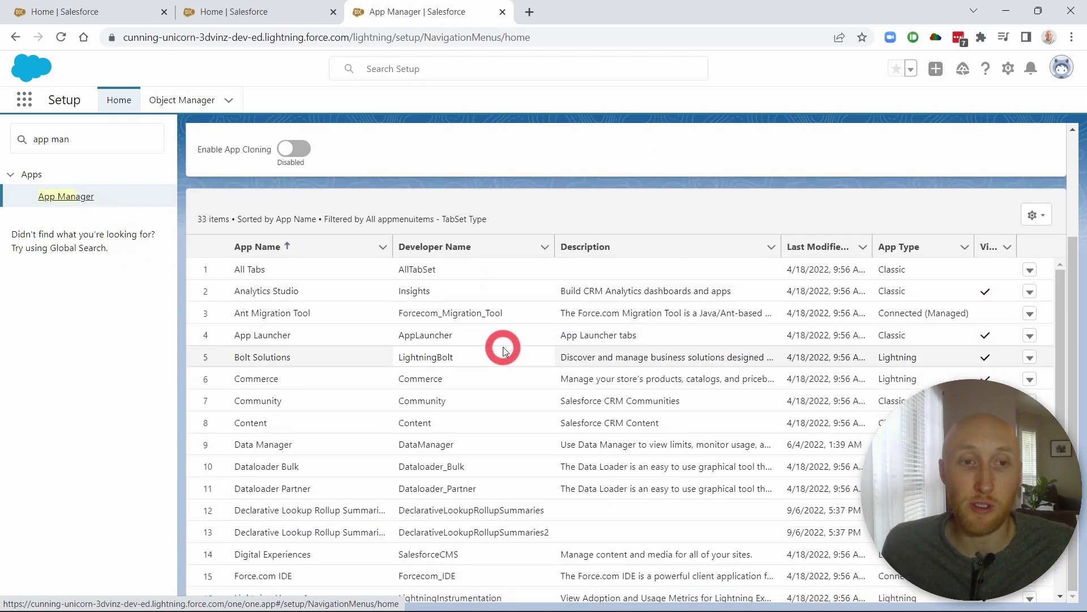
scroll(512, 356, down, 1)
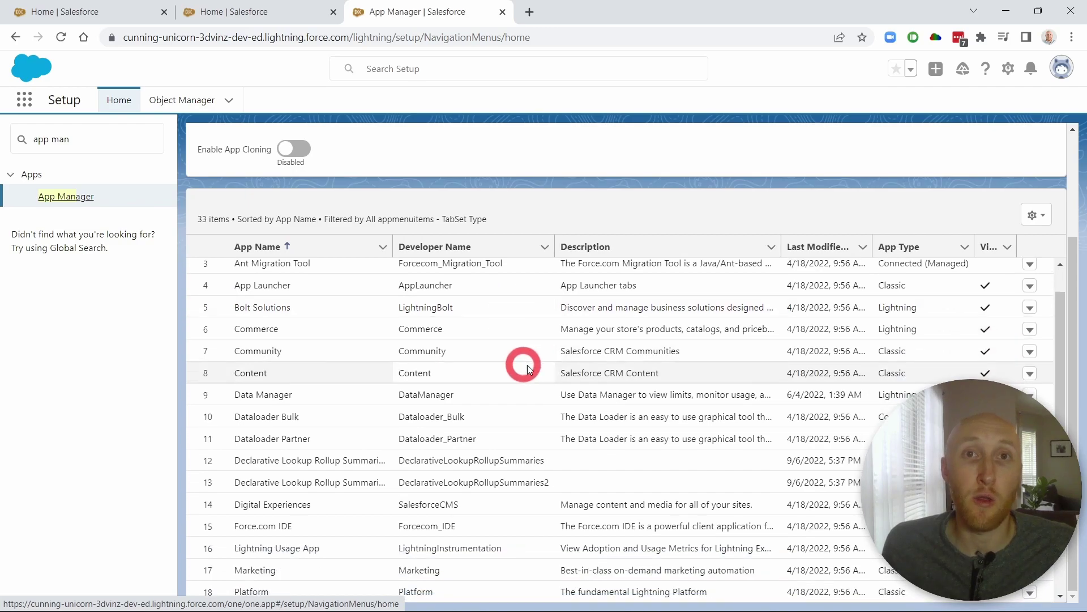
scroll(550, 376, down, 3)
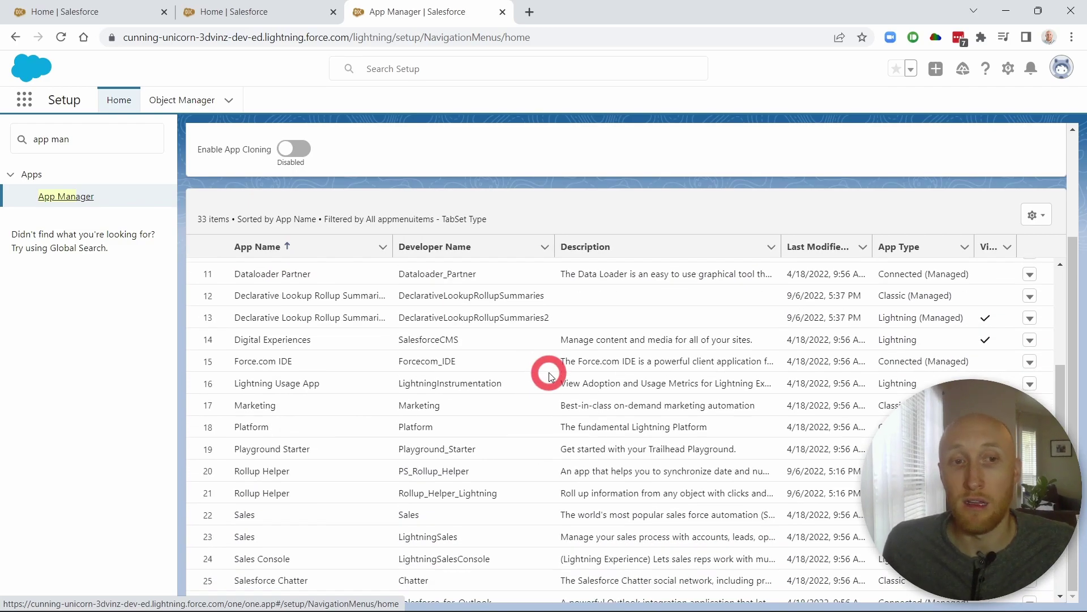
scroll(551, 376, down, 3)
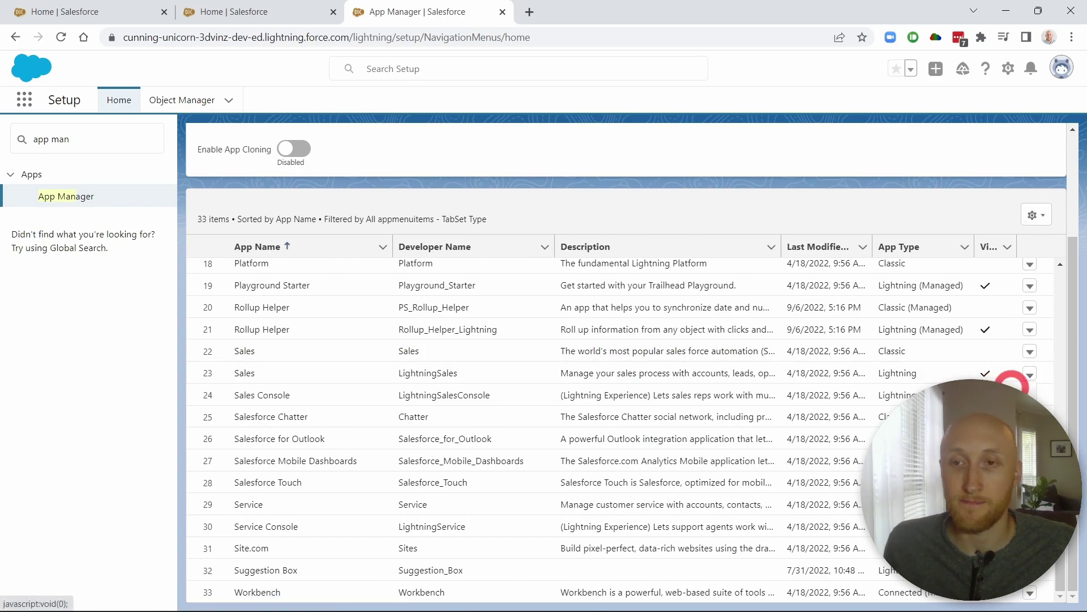
Step: Edit the Lightning Sales app and set its primary highlight color to yellow #E0E713
click(1012, 382)
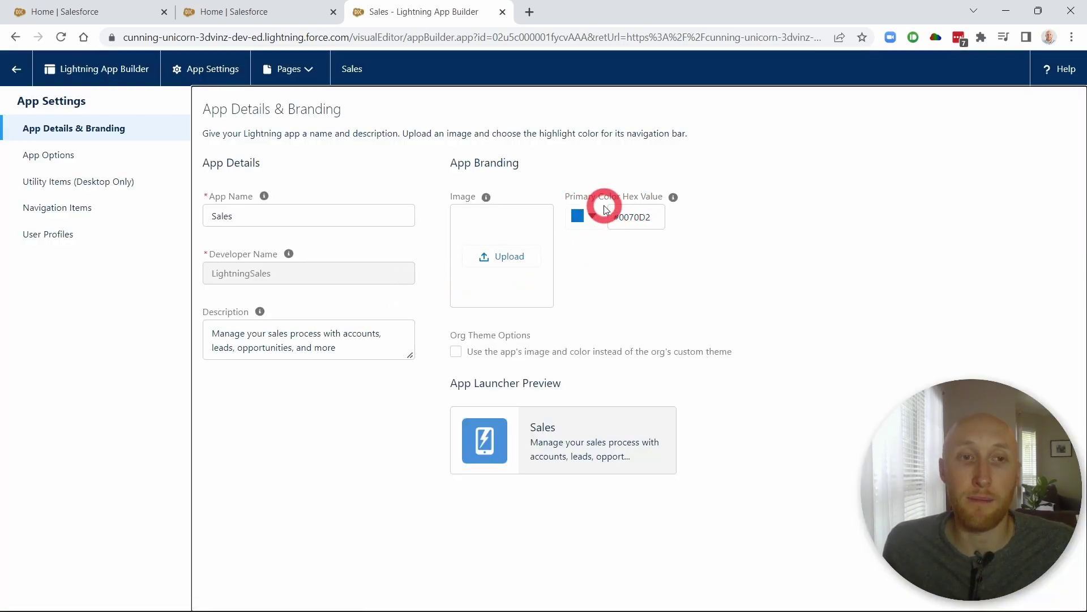
click(593, 219)
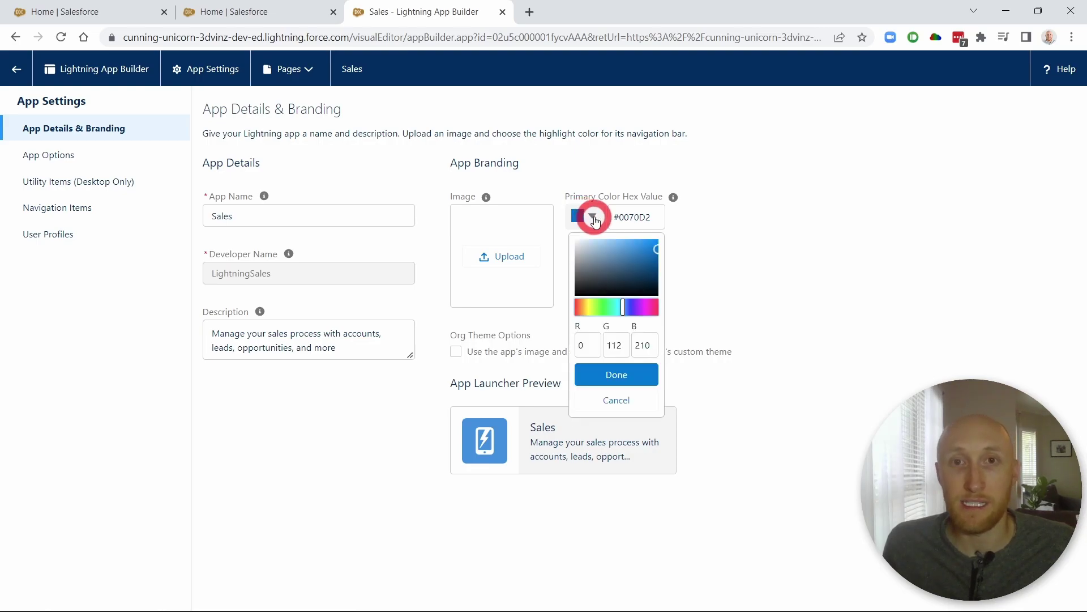
drag(624, 307, 590, 310)
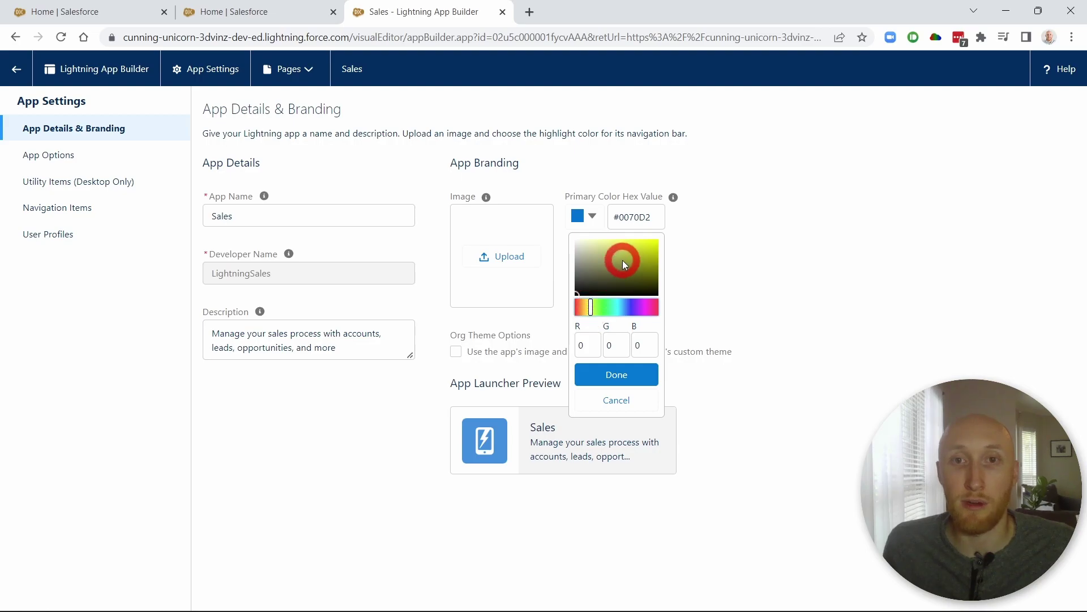
click(649, 249)
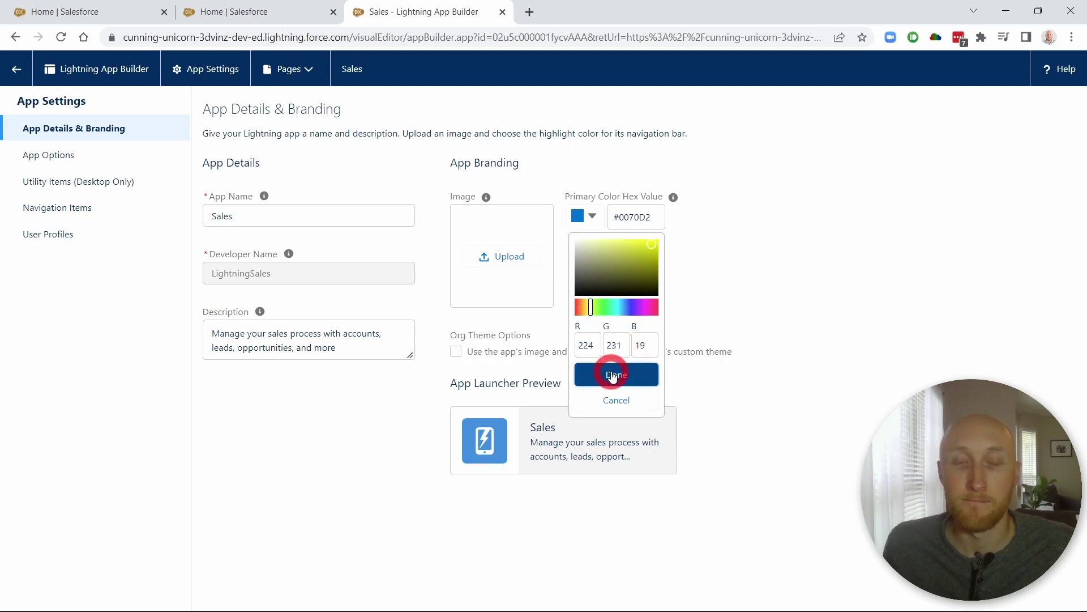
click(585, 367)
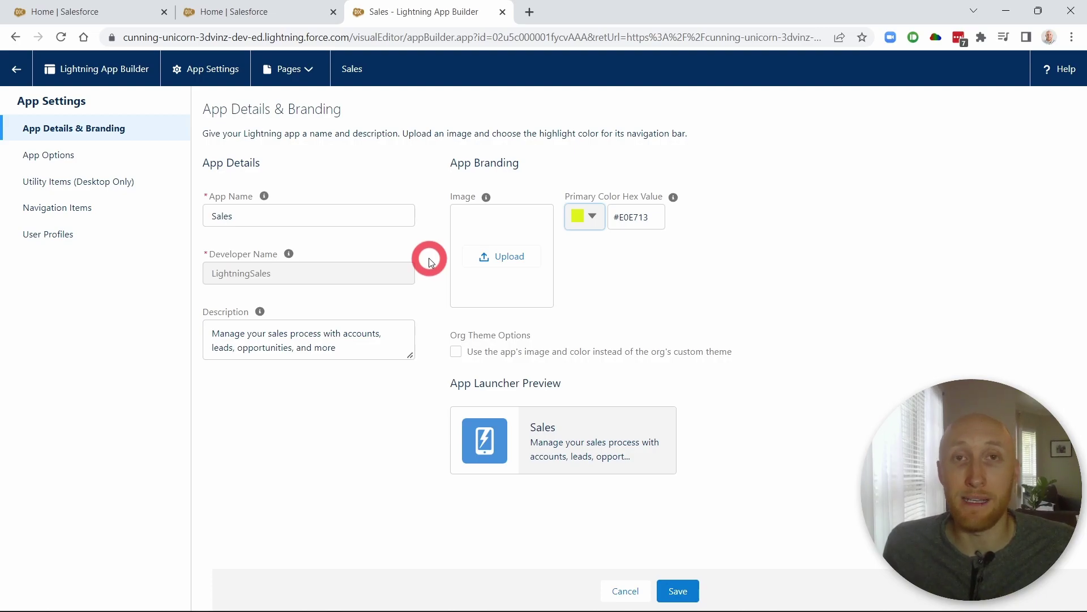
Step: Upload a photo as the Sales app image, save, and return to the Home tab
click(493, 260)
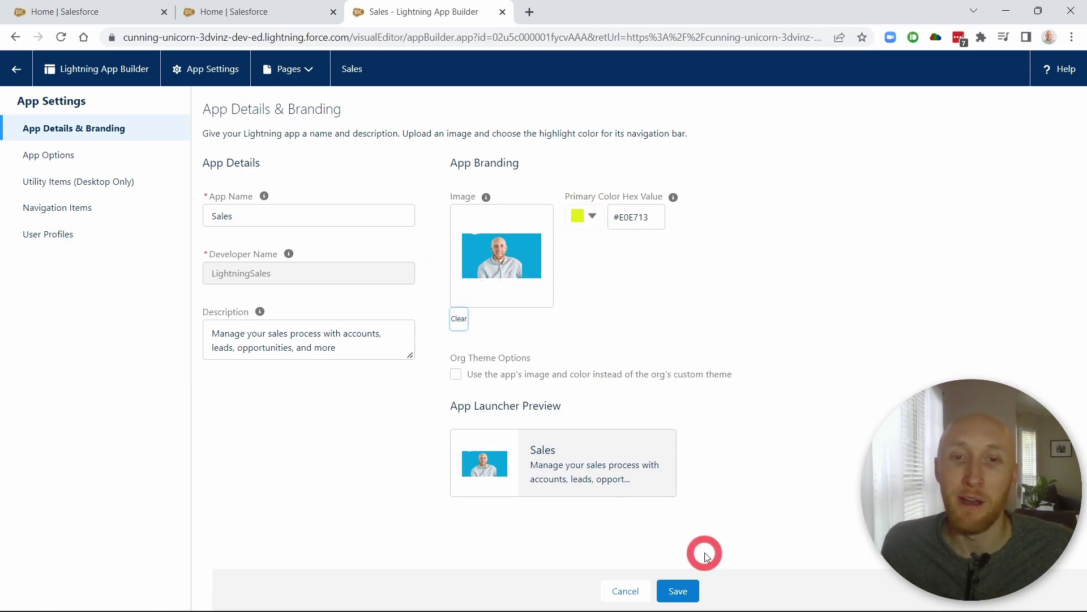
click(678, 589)
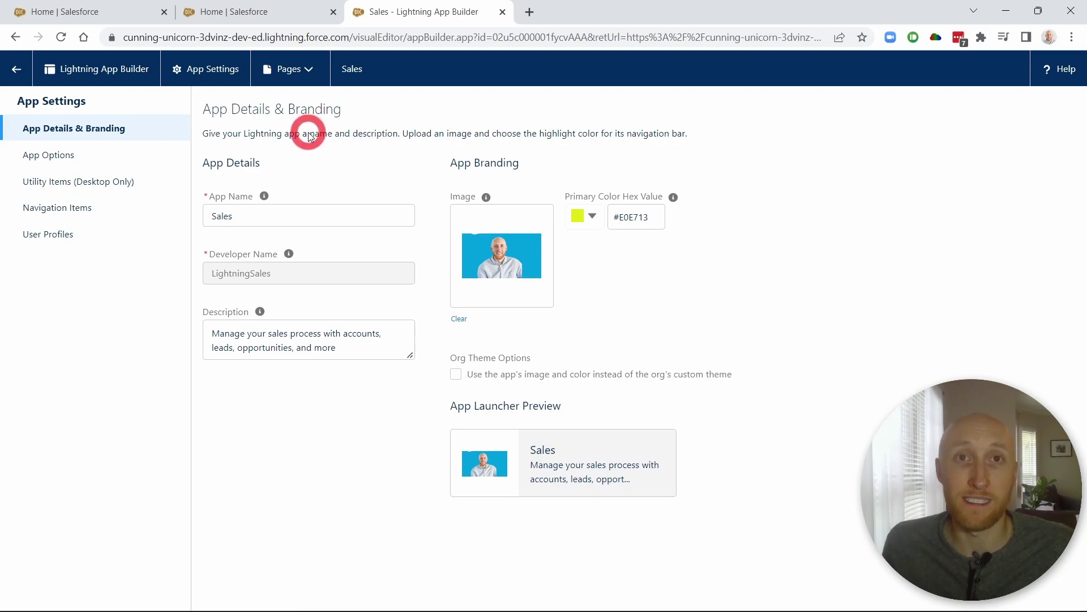
key(ctrl+shift+Tab)
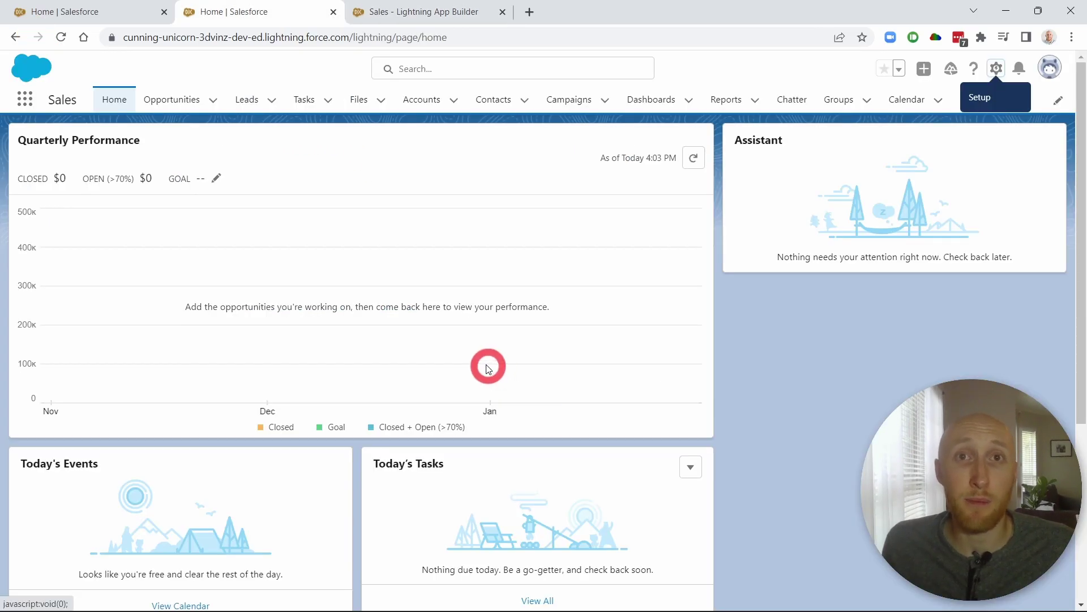
Step: Reload Home, open the Service app, then return to Sales to compare the branding
click(61, 38)
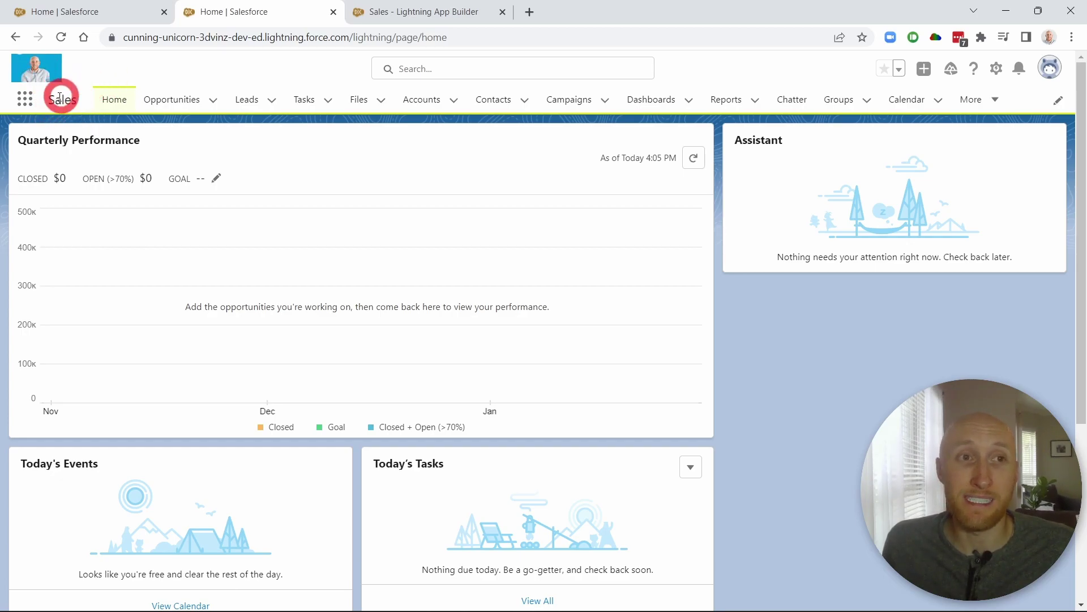
click(24, 99)
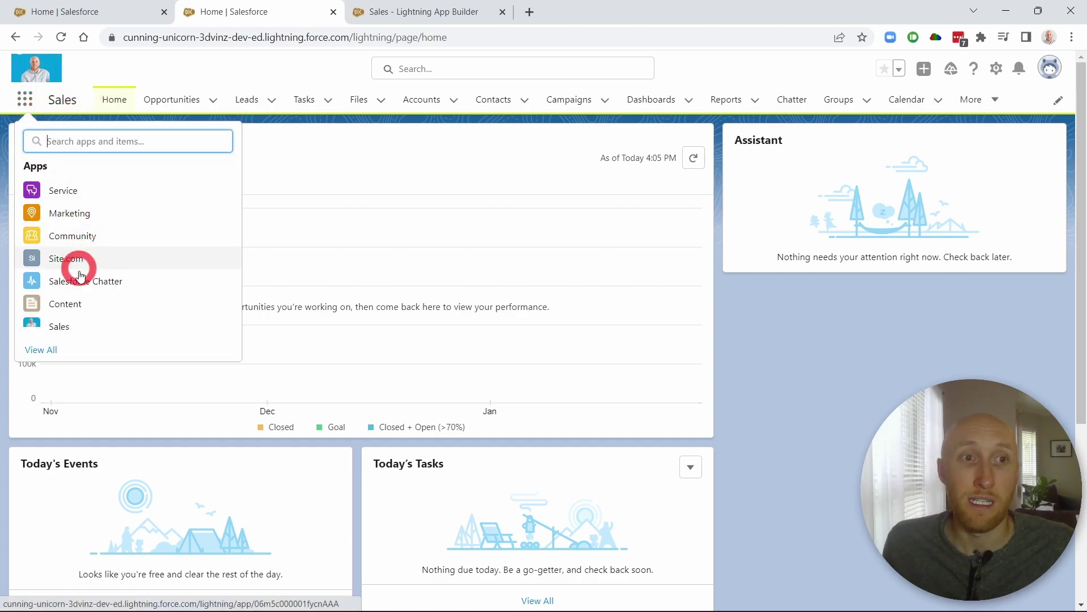
click(70, 193)
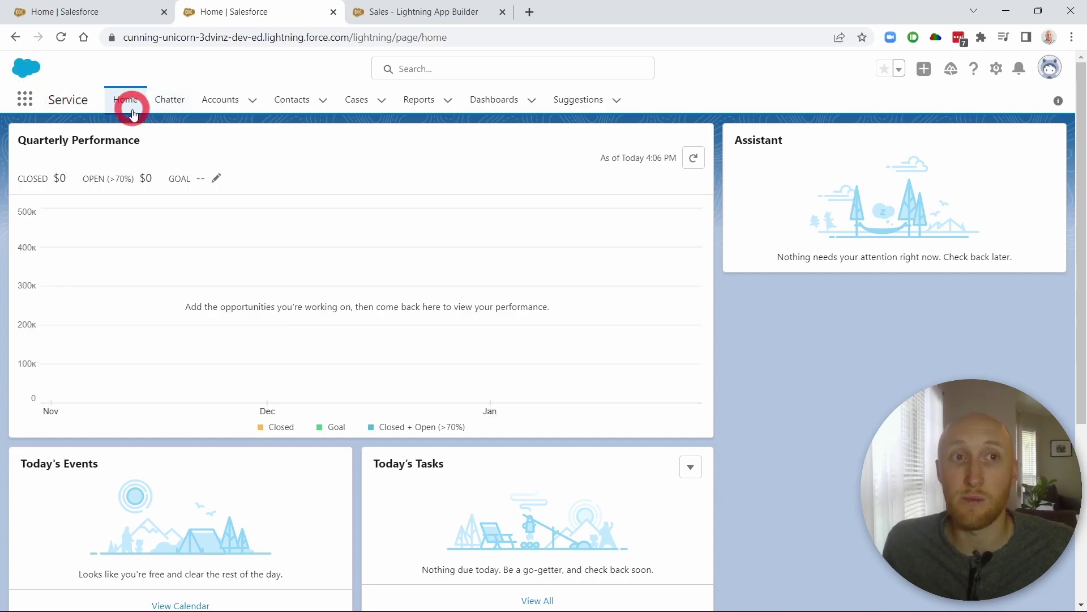
click(24, 103)
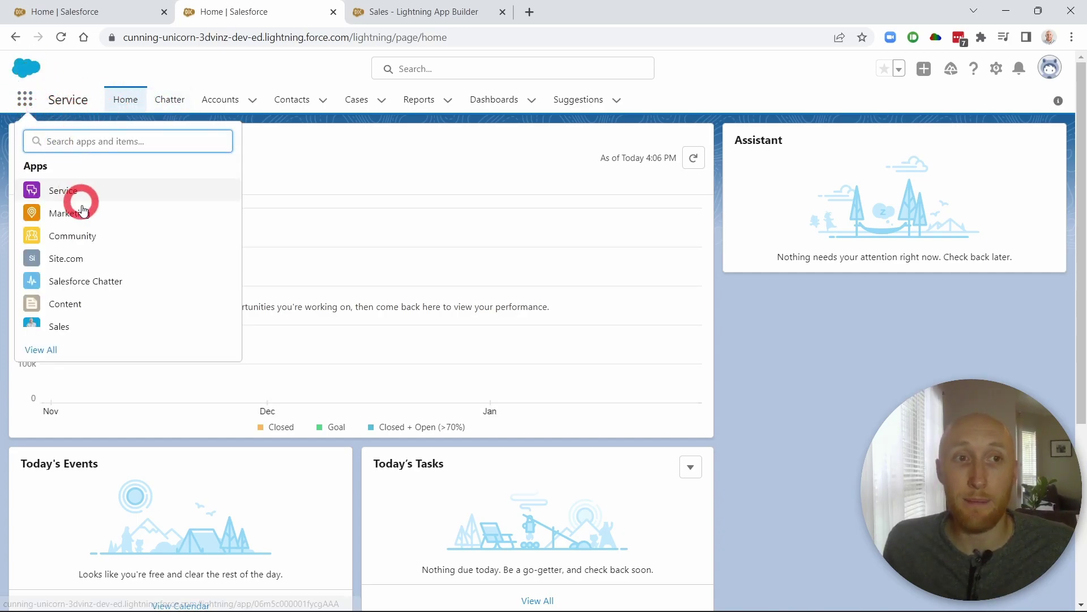
click(59, 329)
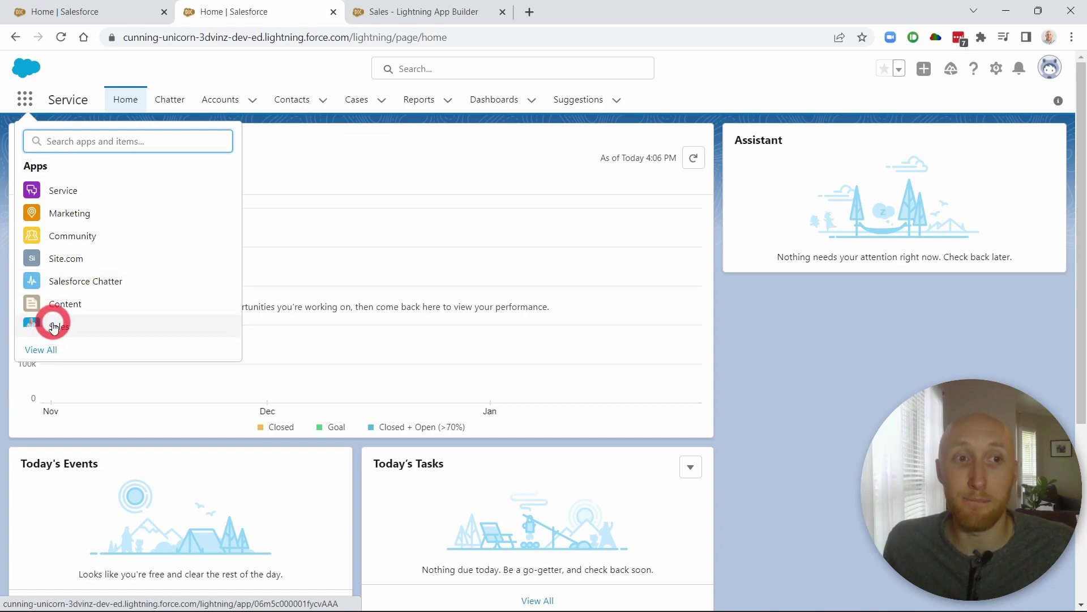